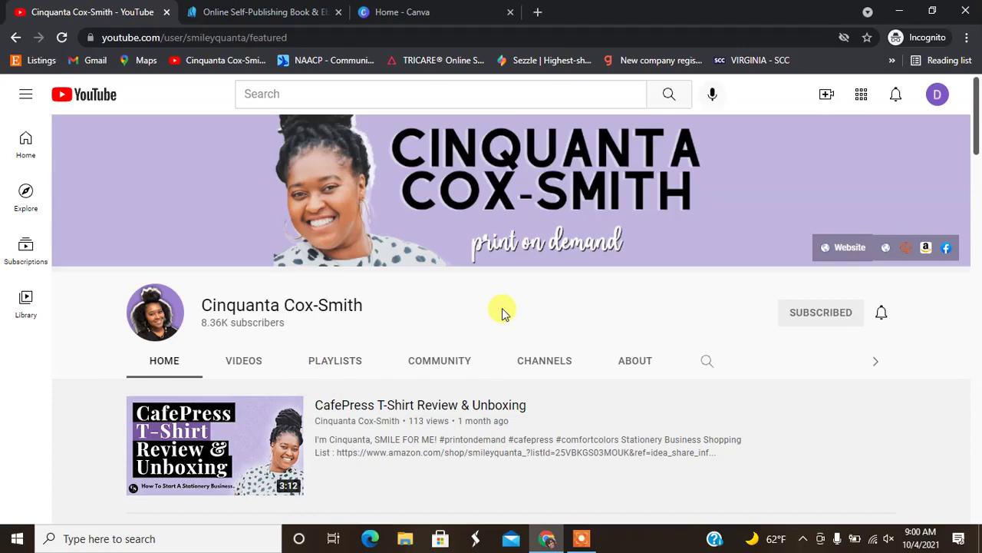
- Switch to the Lulu website and start a new print book project
{"action": "left_click", "coordinate": [268, 12]}
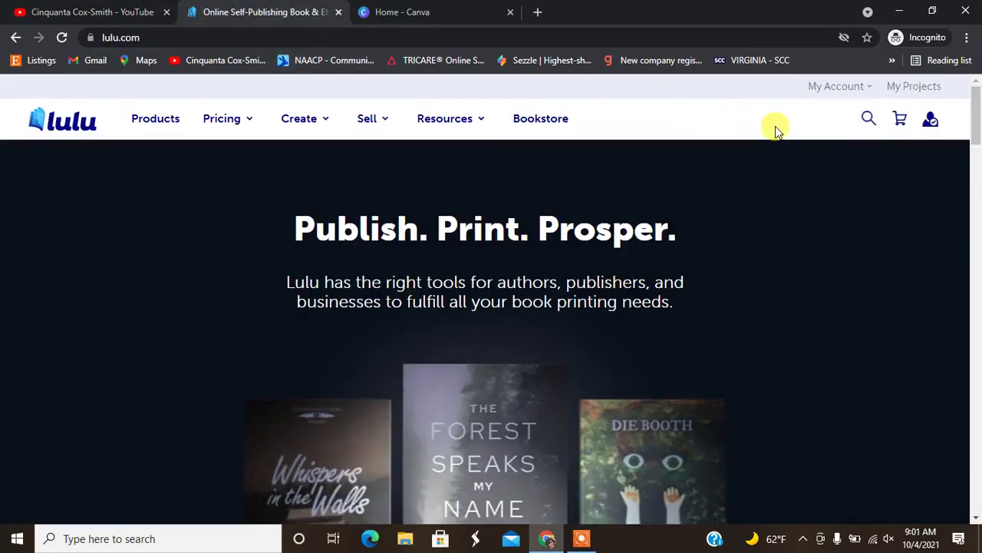
{"action": "mouse_move", "coordinate": [296, 115]}
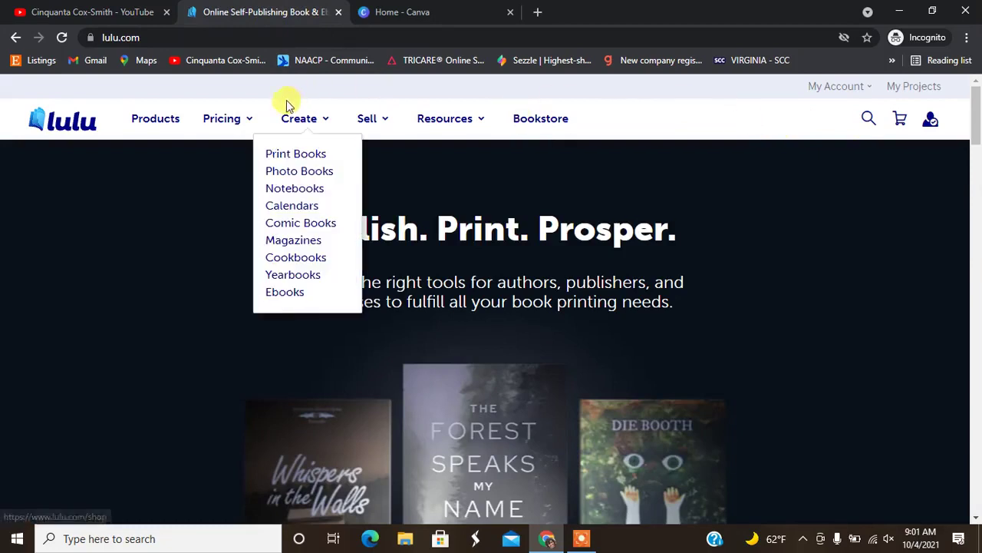
{"action": "left_click", "coordinate": [304, 154]}
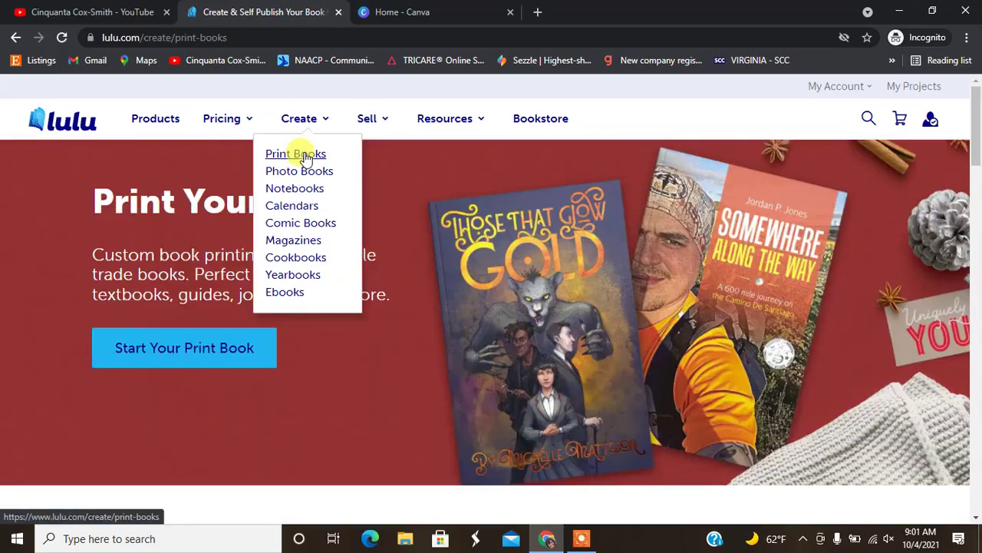
{"action": "scroll", "coordinate": [978, 158], "scroll_direction": "down", "scroll_amount": 3}
{"action": "left_click_drag", "start_coordinate": [979, 157], "coordinate": [979, 110]}
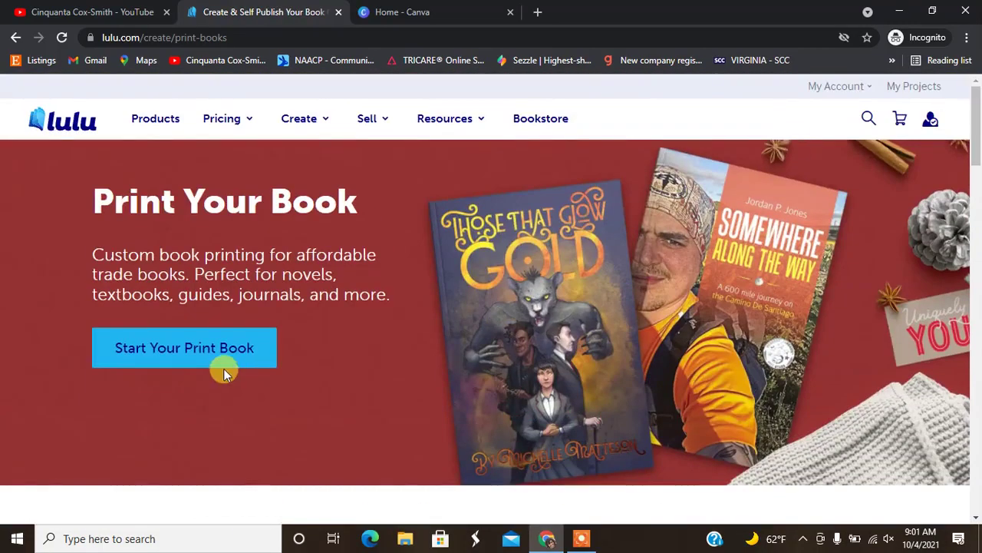
{"action": "left_click", "coordinate": [156, 356]}
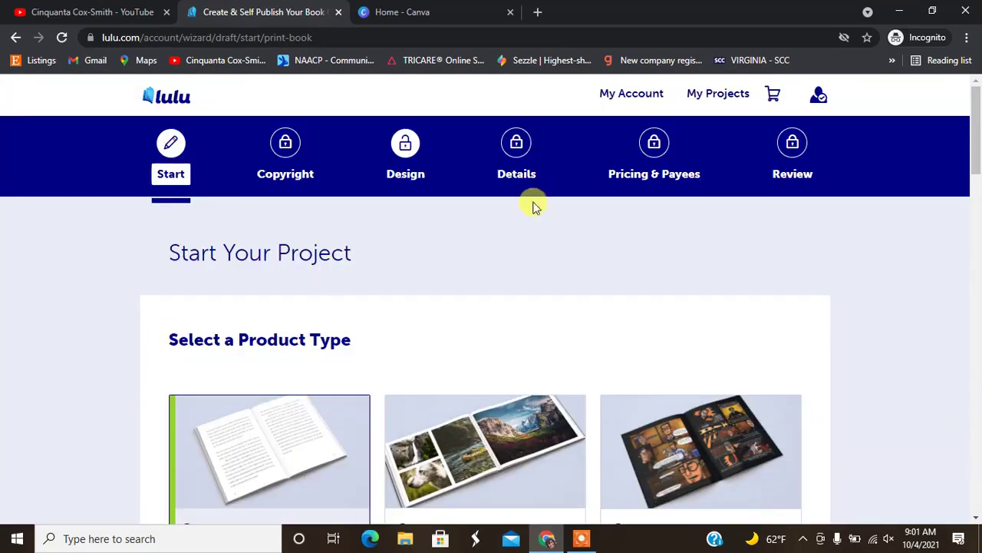
- Enter "Dear Military Spouse" as the project title in the book details
{"action": "left_click_drag", "start_coordinate": [974, 136], "coordinate": [977, 207]}
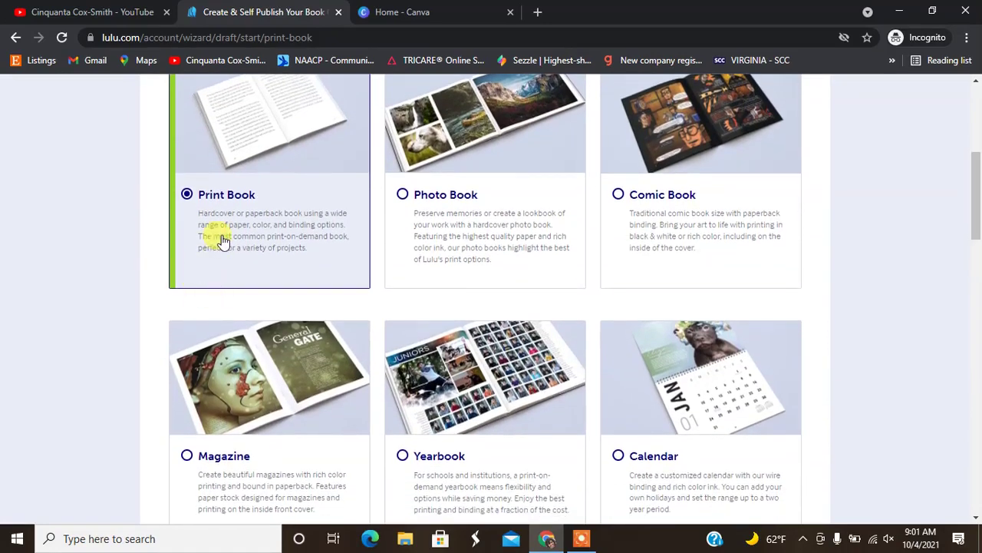
{"action": "left_click_drag", "start_coordinate": [978, 222], "coordinate": [979, 370]}
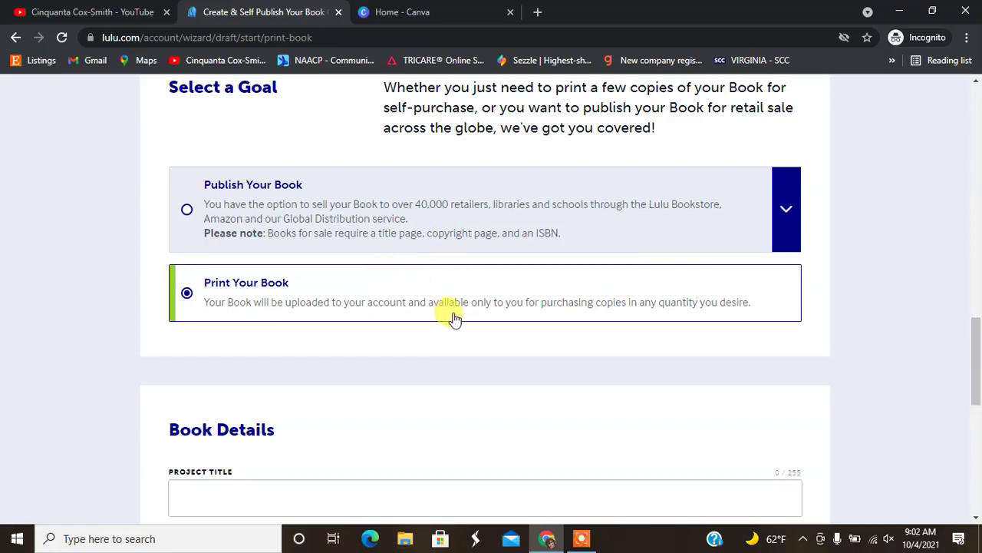
{"action": "scroll", "coordinate": [974, 338], "scroll_direction": "down", "scroll_amount": 2}
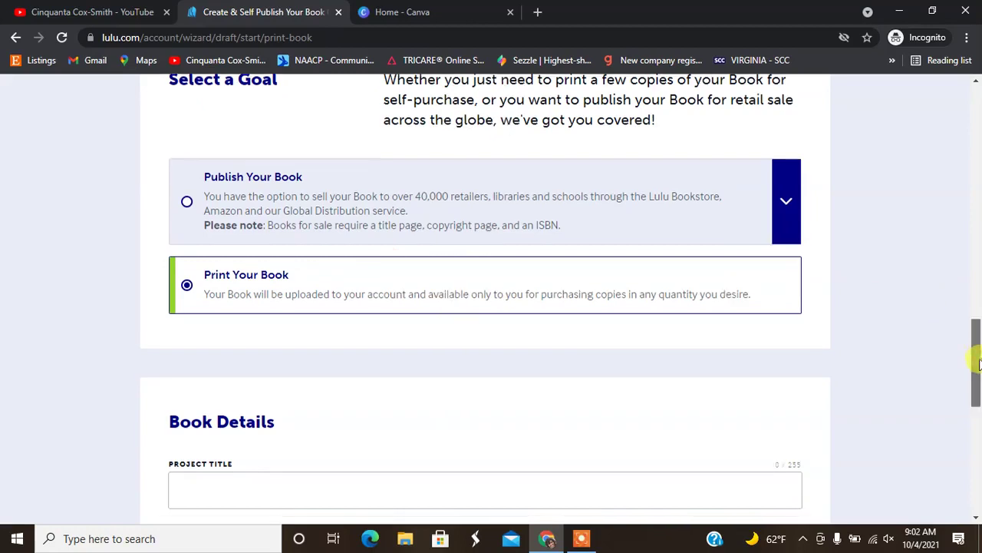
{"action": "left_click", "coordinate": [265, 326]}
{"action": "type", "text": "Dear mi"}
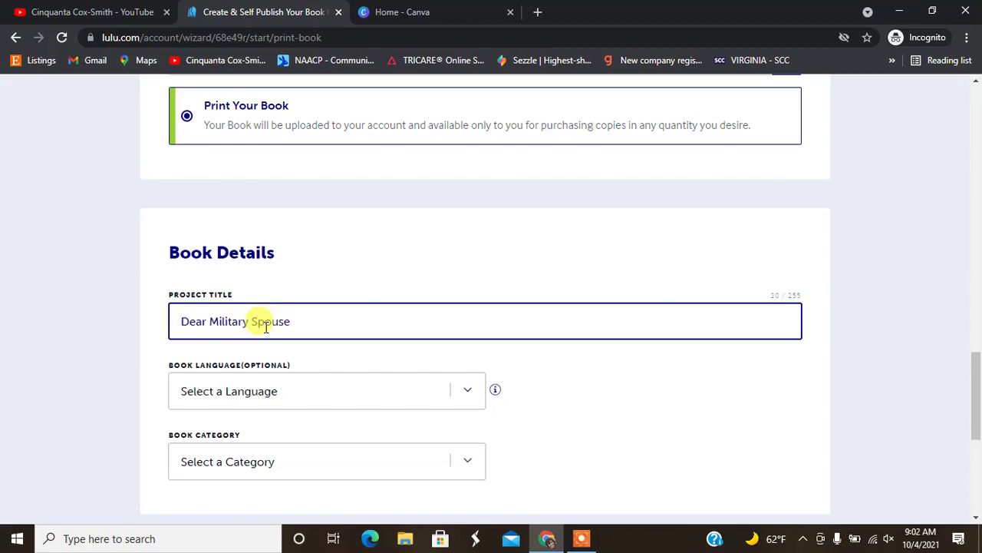
- Set the book language to English and the book category to Personal Growth
{"action": "scroll", "coordinate": [976, 399], "scroll_direction": "down", "scroll_amount": 1}
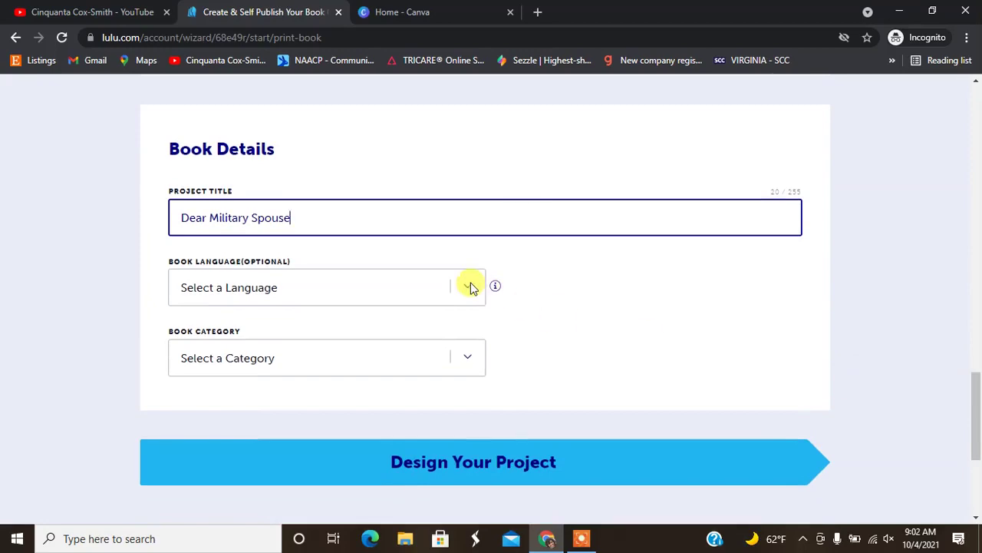
{"action": "left_click", "coordinate": [469, 287]}
{"action": "scroll", "coordinate": [480, 214], "scroll_direction": "down", "scroll_amount": 15}
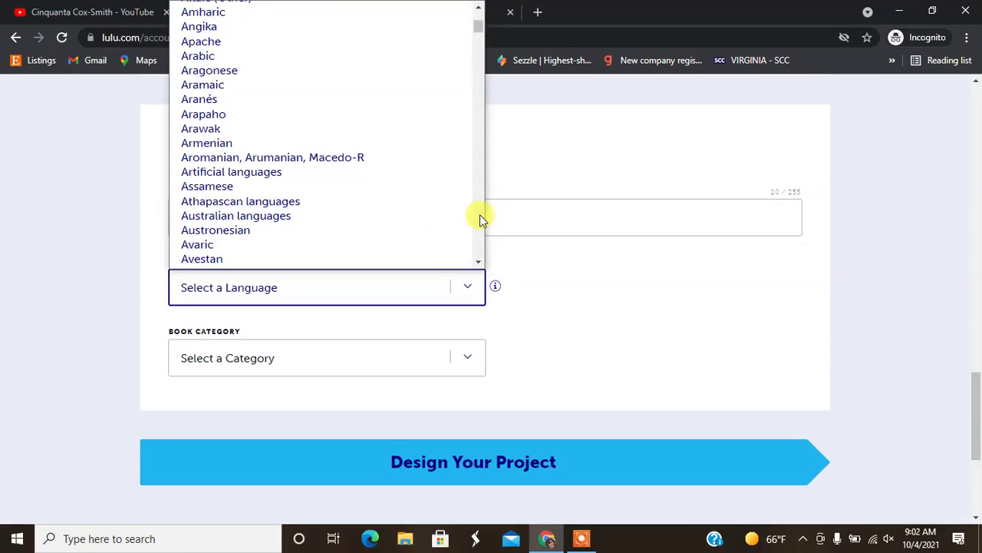
{"action": "scroll", "coordinate": [479, 214], "scroll_direction": "down", "scroll_amount": 14}
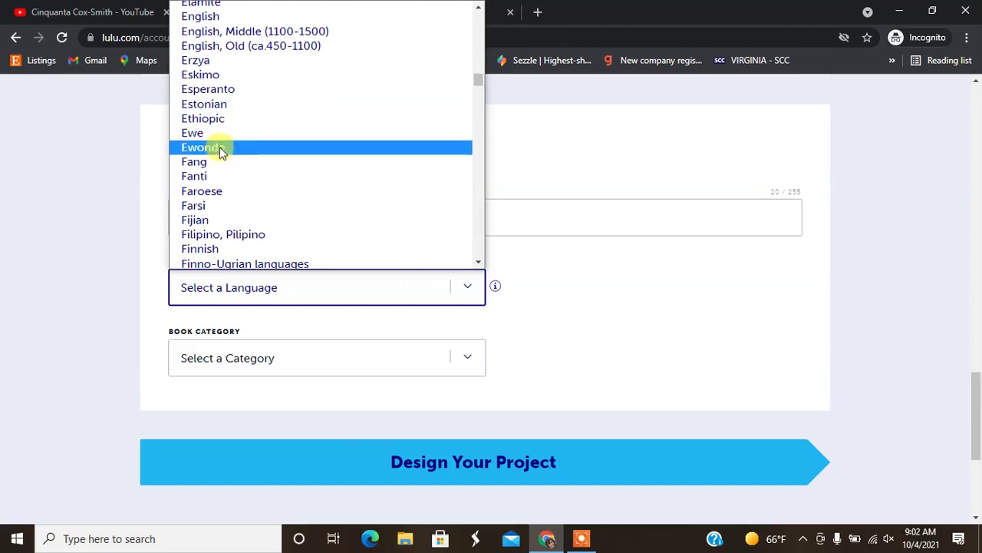
{"action": "left_click", "coordinate": [199, 16]}
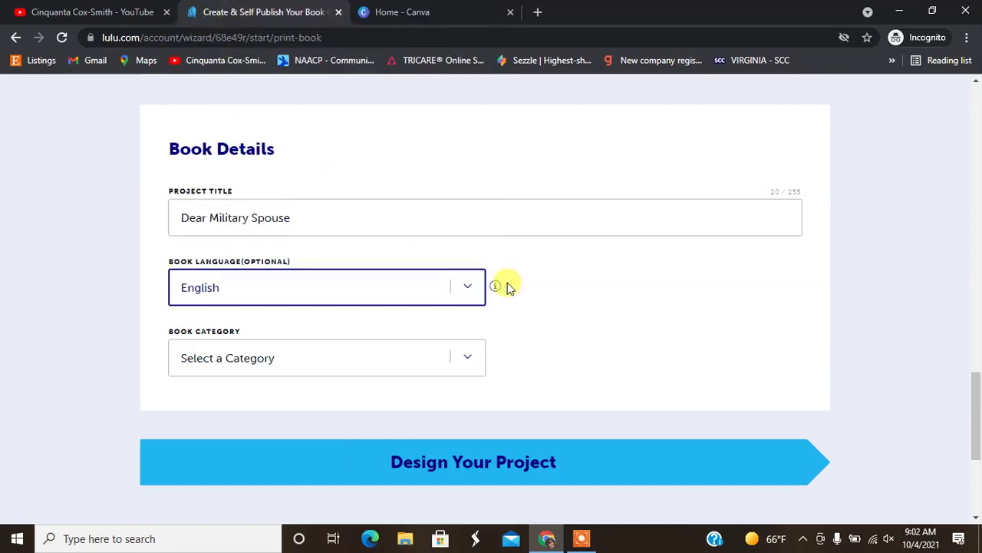
{"action": "left_click", "coordinate": [467, 359]}
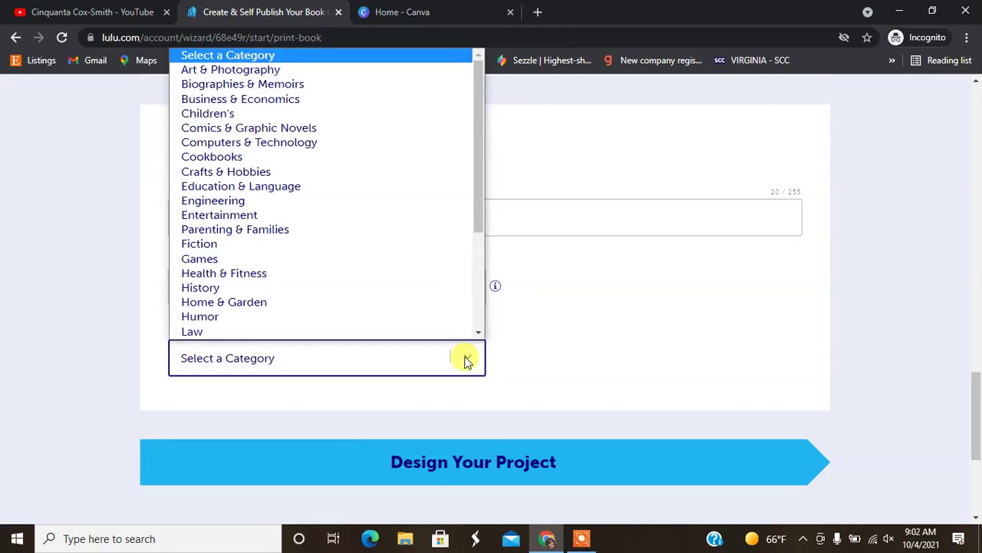
{"action": "left_click_drag", "start_coordinate": [477, 160], "coordinate": [471, 307]}
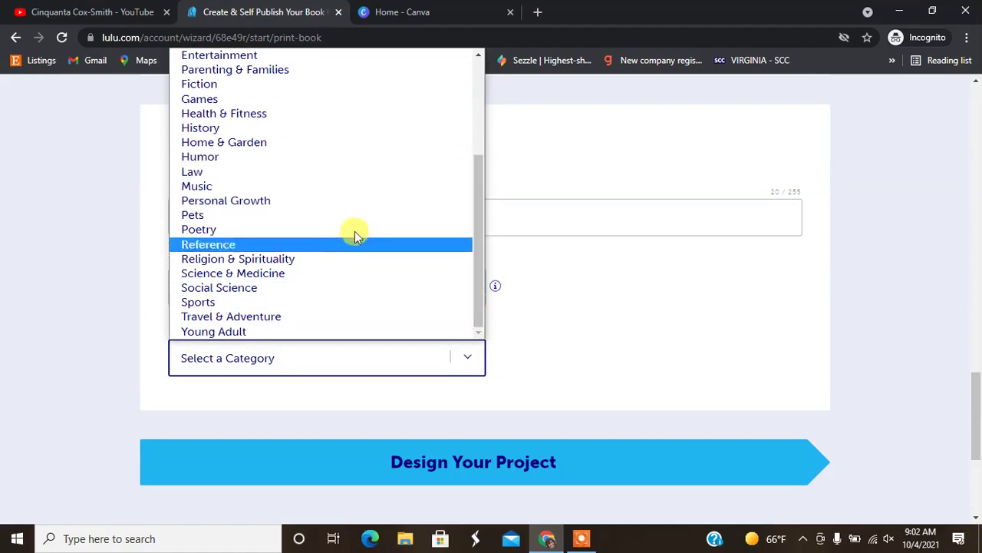
{"action": "left_click", "coordinate": [287, 200]}
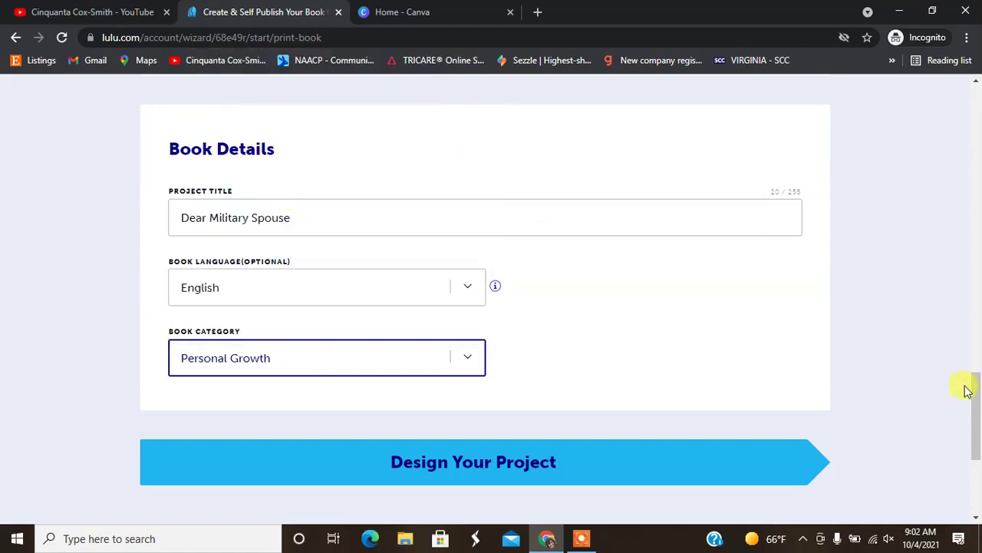
- Continue to designing the project and page through the introductory tips until they close
{"action": "scroll", "coordinate": [979, 396], "scroll_direction": "down", "scroll_amount": 3}
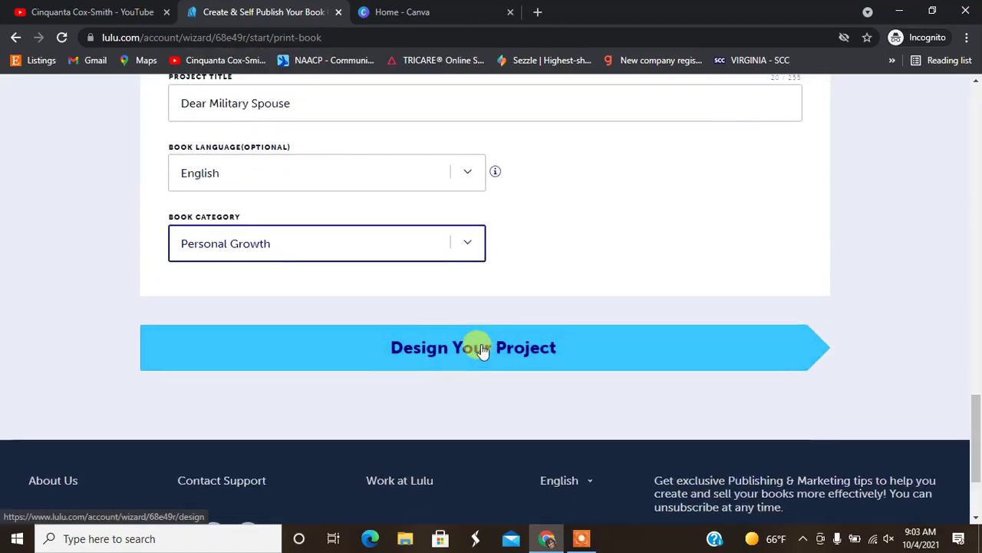
{"action": "left_click", "coordinate": [484, 349]}
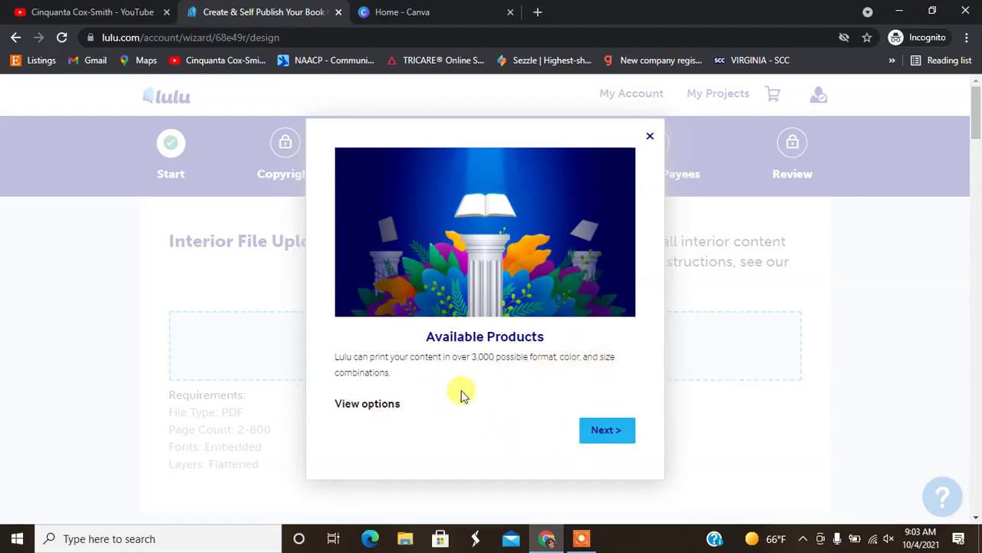
{"action": "left_click", "coordinate": [605, 435]}
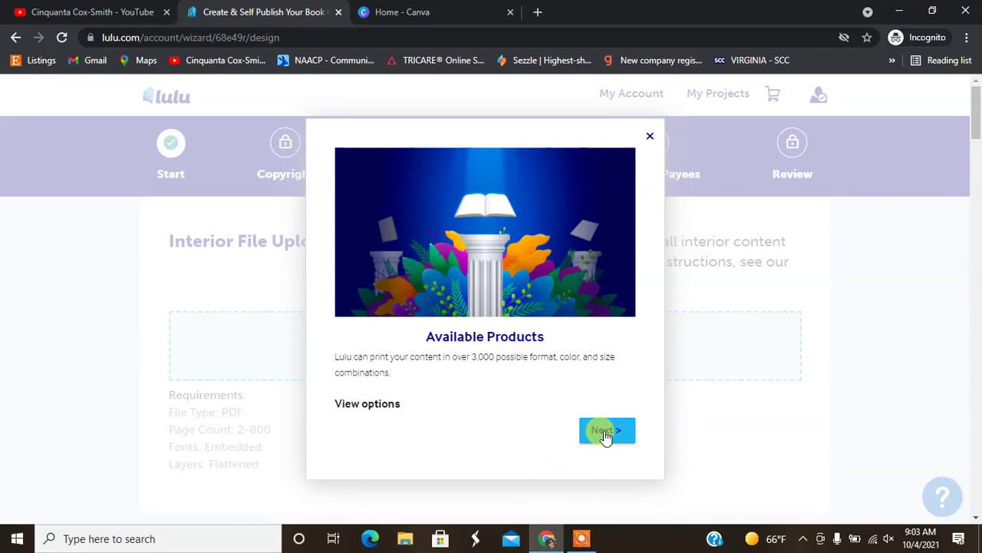
{"action": "left_click", "coordinate": [610, 437]}
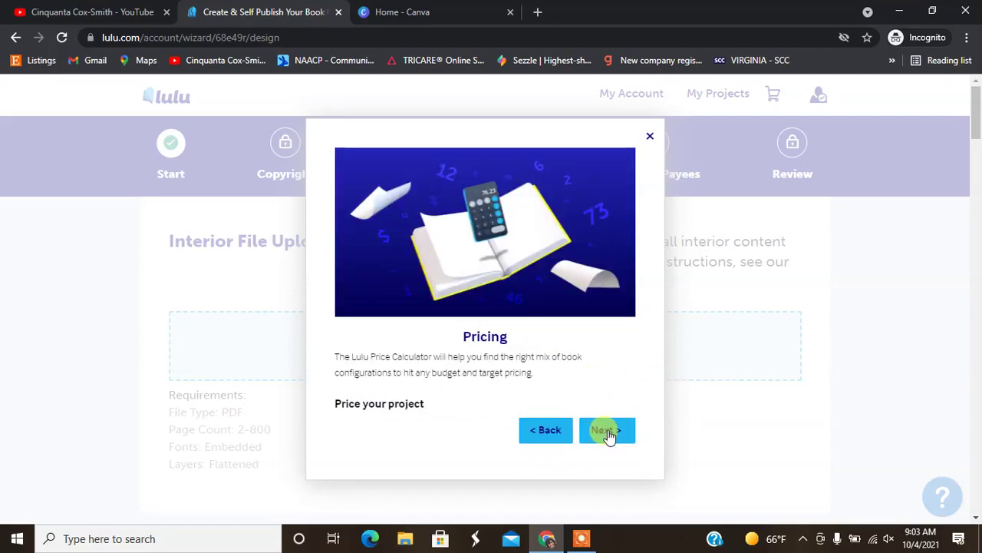
{"action": "left_click", "coordinate": [603, 436]}
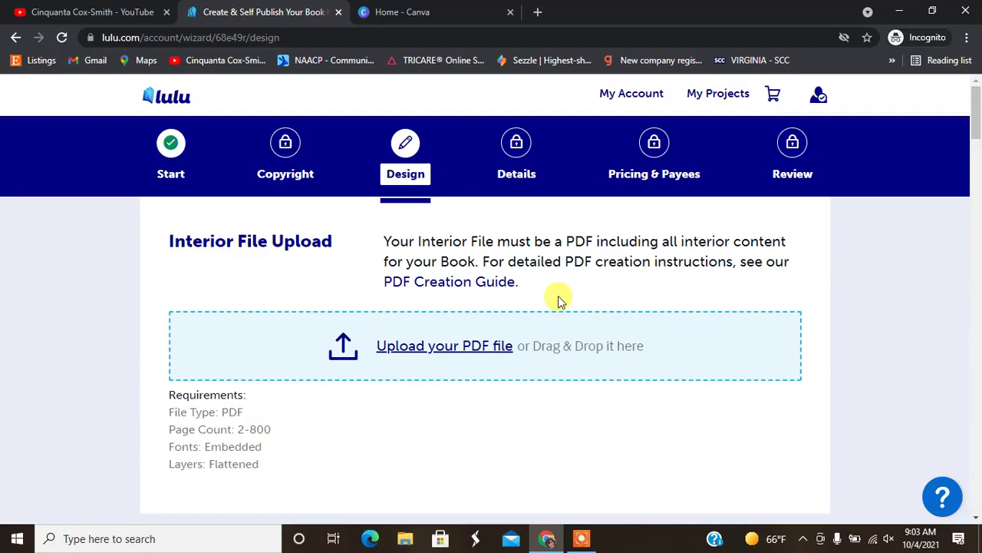
- Open the PDF Creation Guide and examine its color setup, book anatomy, interior margins, full bleed and trim size sections
{"action": "left_click", "coordinate": [478, 283]}
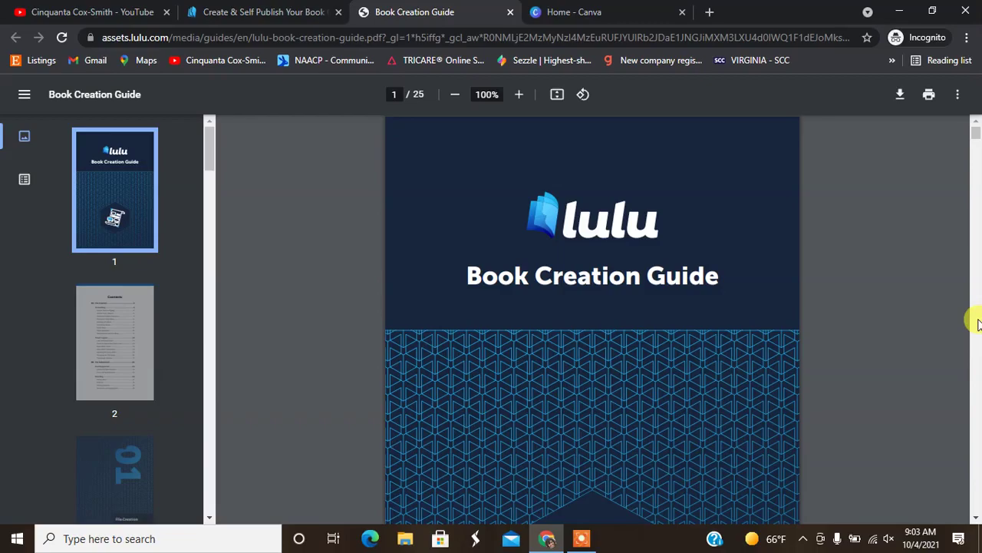
{"action": "scroll", "coordinate": [977, 322], "scroll_direction": "down", "scroll_amount": 10}
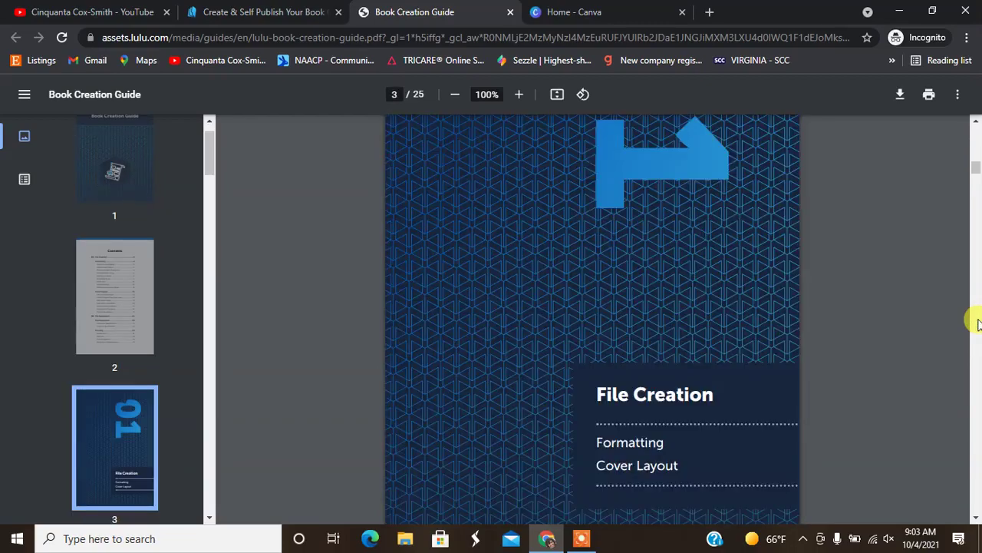
{"action": "scroll", "coordinate": [977, 322], "scroll_direction": "down", "scroll_amount": 15}
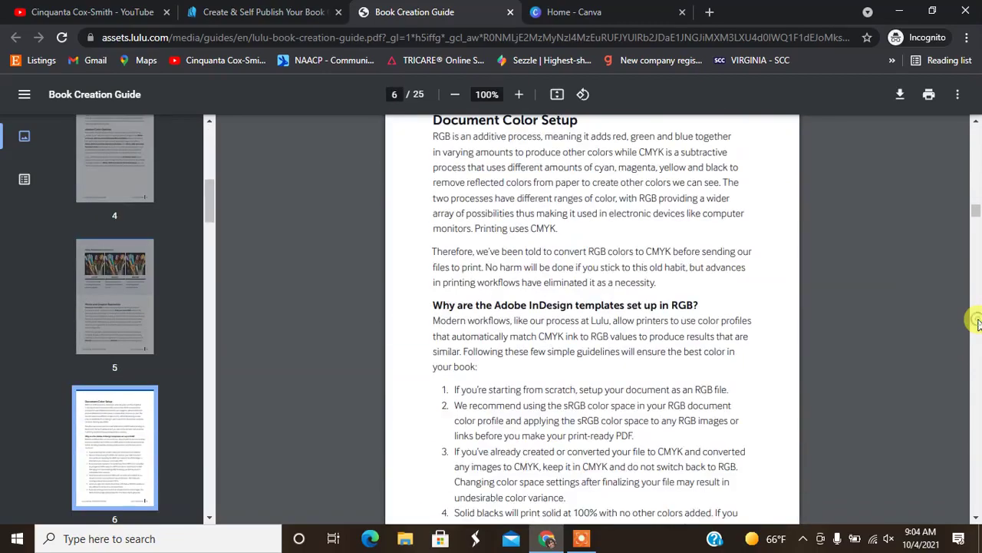
{"action": "scroll", "coordinate": [977, 322], "scroll_direction": "down", "scroll_amount": 15}
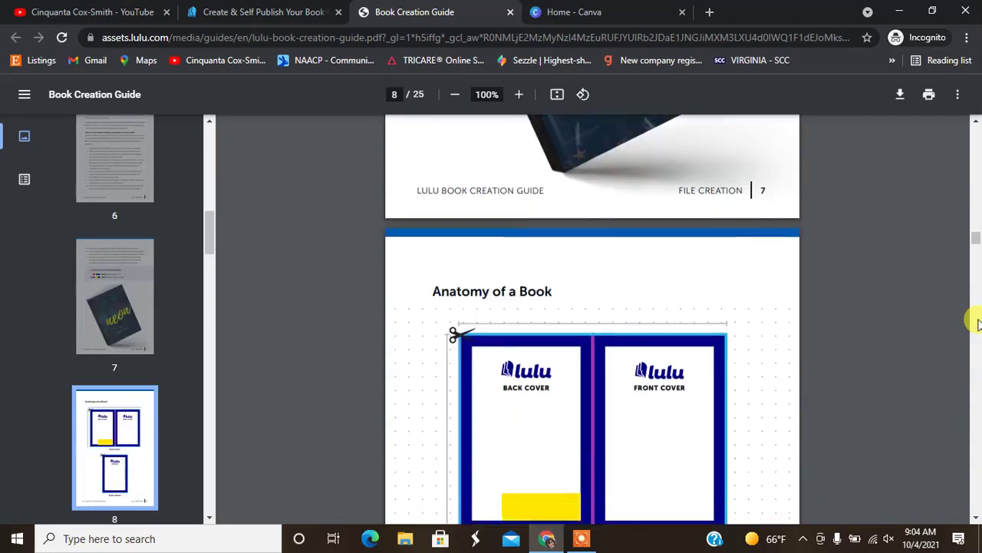
{"action": "scroll", "coordinate": [977, 322], "scroll_direction": "down", "scroll_amount": 15}
{"action": "scroll", "coordinate": [977, 322], "scroll_direction": "down", "scroll_amount": 6}
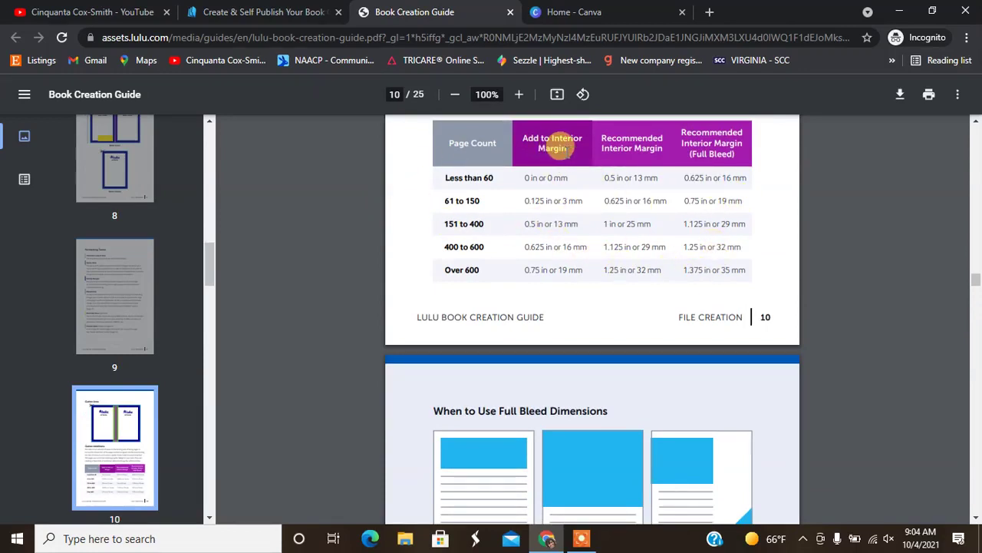
{"action": "left_click", "coordinate": [977, 399]}
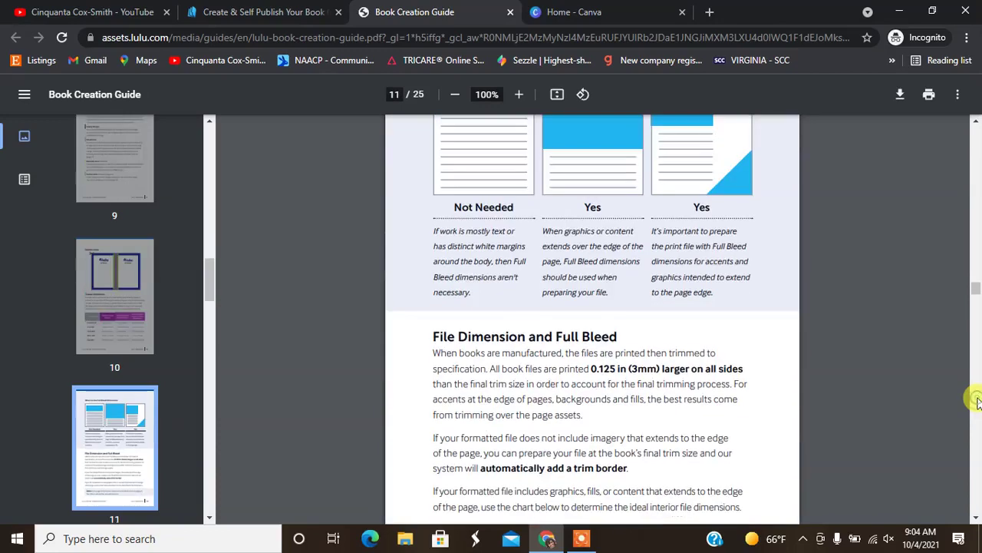
{"action": "left_click", "coordinate": [976, 400]}
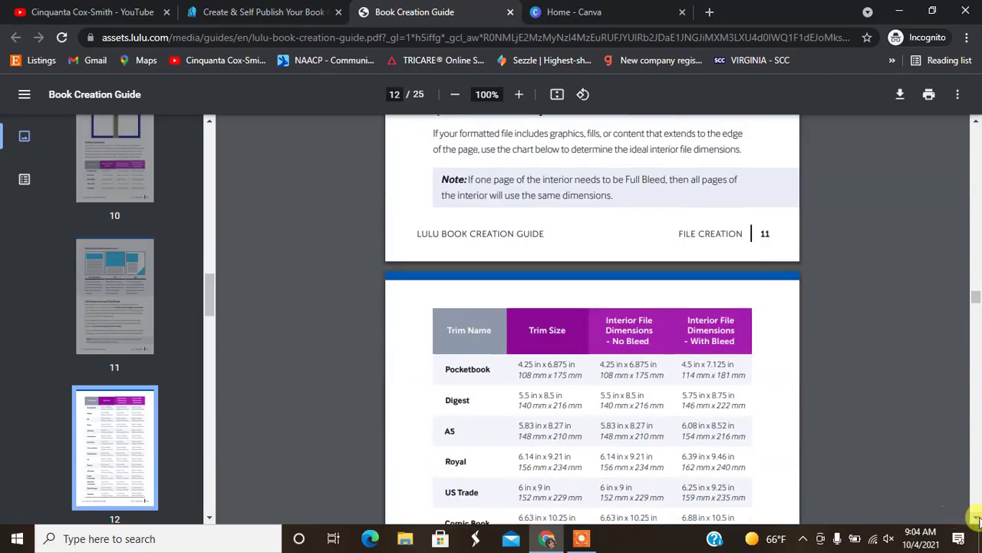
{"action": "left_click", "coordinate": [976, 518]}
{"action": "scroll", "coordinate": [976, 519], "scroll_direction": "down", "scroll_amount": 1}
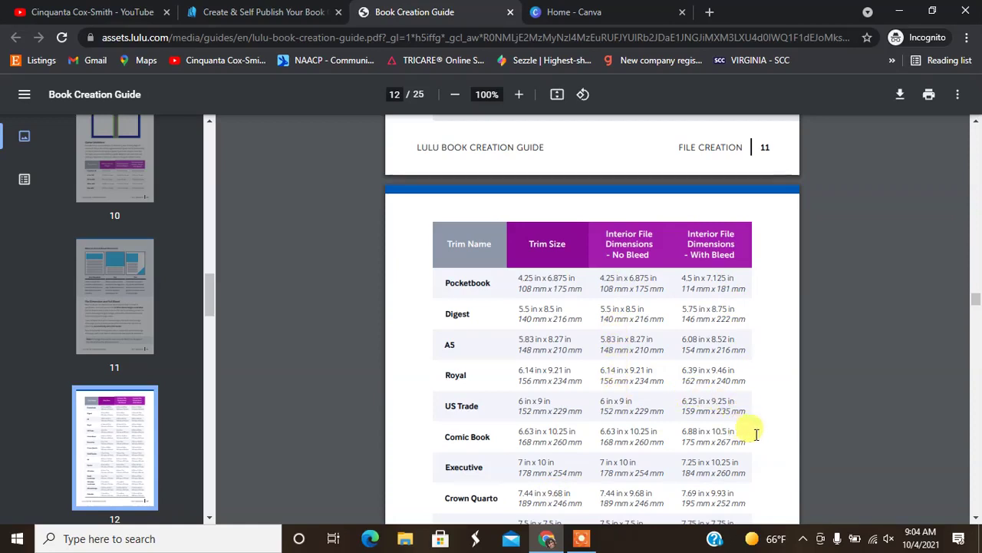
- Examine the guide's cover layout, spine width and file preparation sections
{"action": "scroll", "coordinate": [970, 456], "scroll_direction": "down", "scroll_amount": 9}
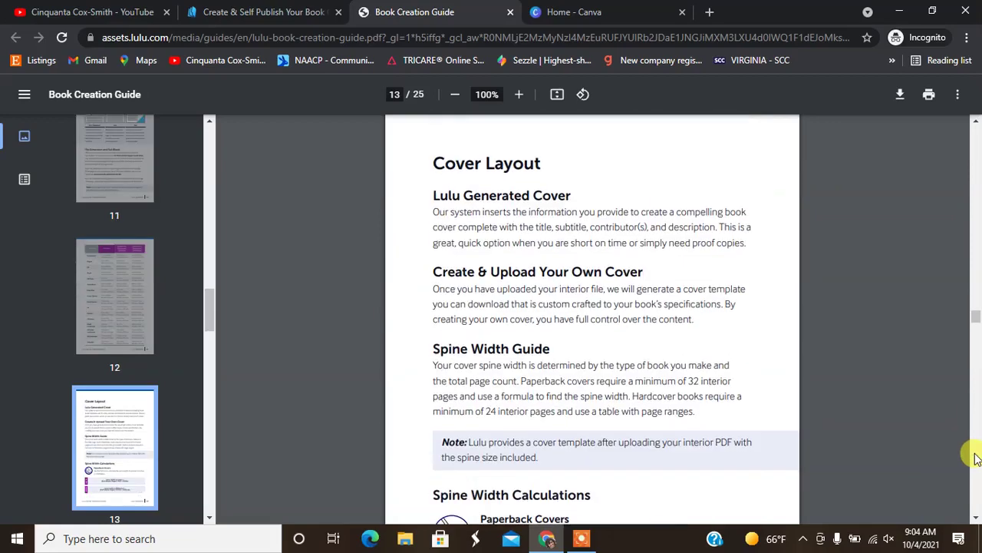
{"action": "left_click", "coordinate": [976, 458]}
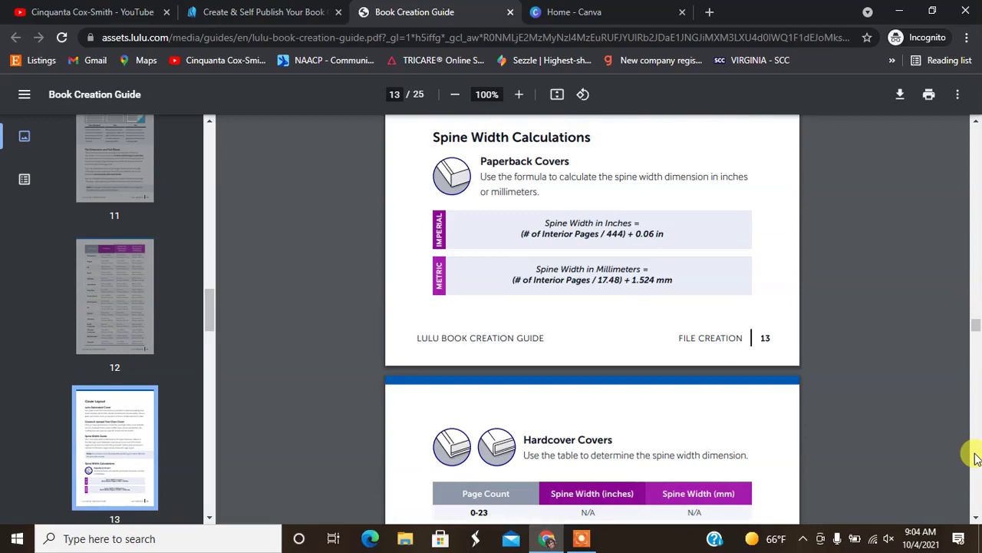
{"action": "left_click", "coordinate": [976, 458]}
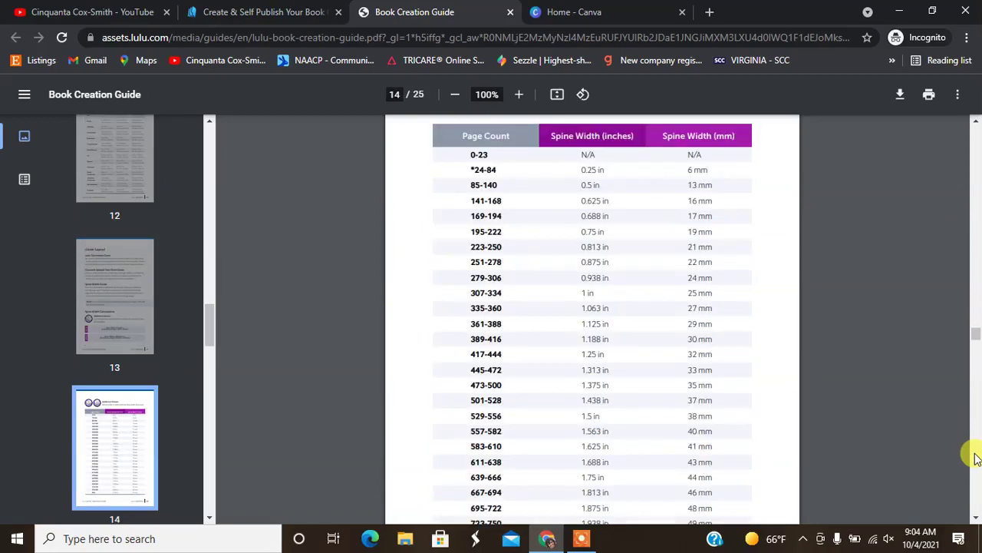
{"action": "scroll", "coordinate": [976, 457], "scroll_direction": "down", "scroll_amount": 10}
{"action": "scroll", "coordinate": [976, 458], "scroll_direction": "down", "scroll_amount": 15}
{"action": "scroll", "coordinate": [976, 458], "scroll_direction": "down", "scroll_amount": 15}
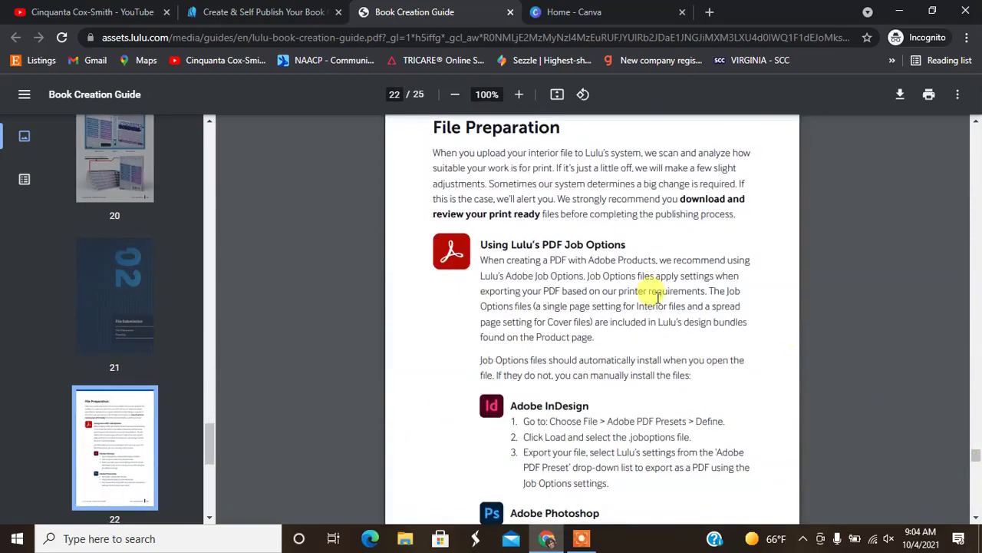
{"action": "left_click_drag", "start_coordinate": [976, 454], "coordinate": [977, 230]}
- Return to the Lulu project and upload the 100pages_6x9_blank_pages_with_bleed PDF from Downloads as the interior file
{"action": "left_click", "coordinate": [228, 10]}
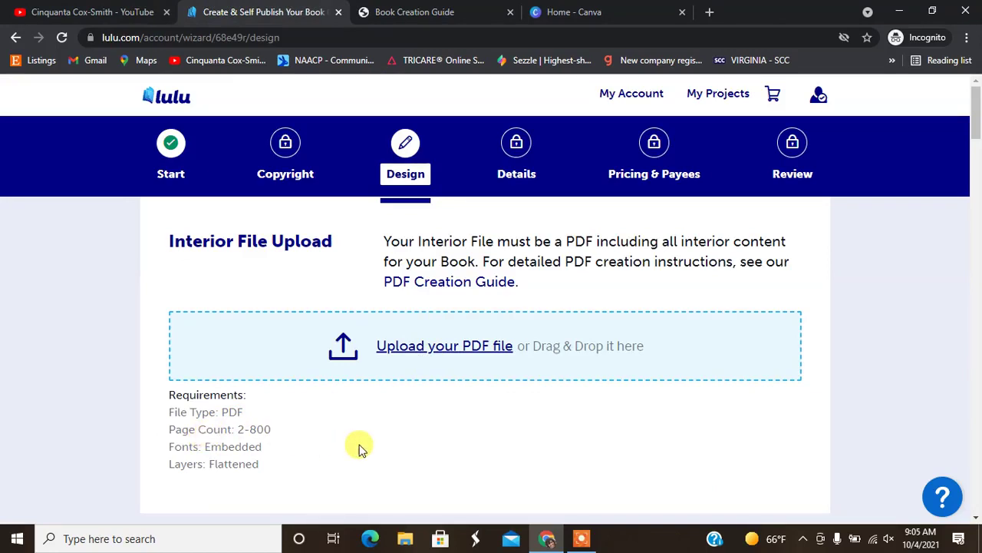
{"action": "left_click", "coordinate": [401, 353]}
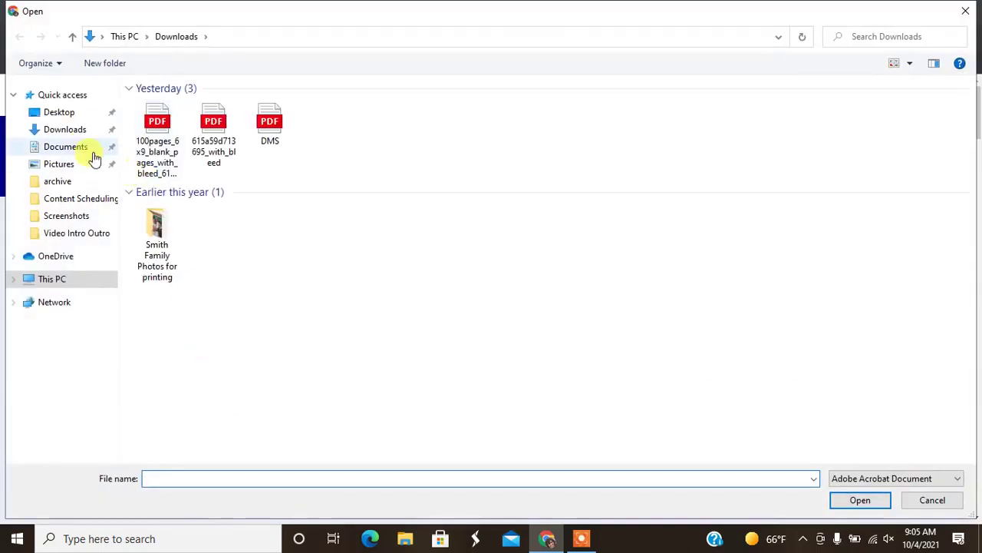
{"action": "left_click", "coordinate": [157, 142]}
{"action": "left_click", "coordinate": [857, 502]}
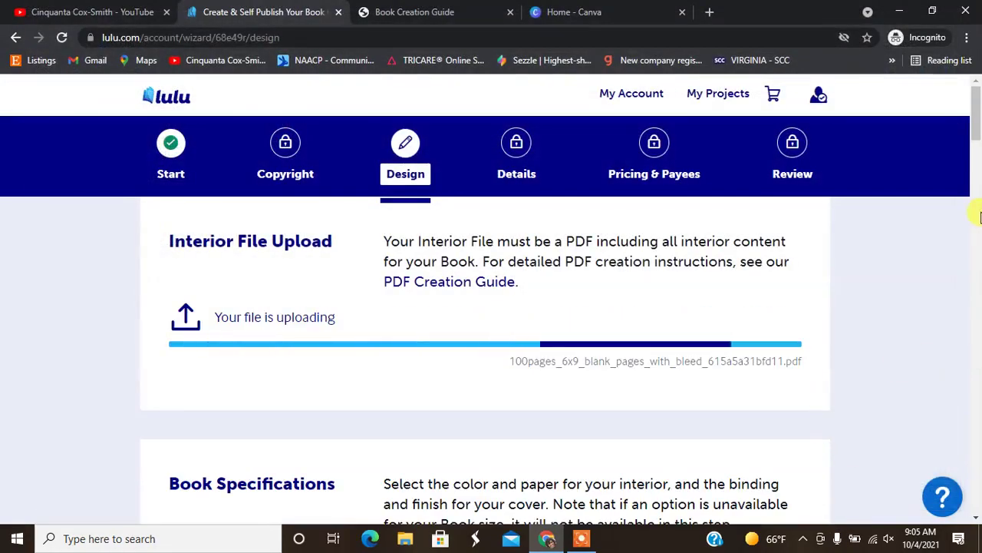
- Set the book's interior color to Black & White Standard and its paper type to 60# White
{"action": "left_click_drag", "start_coordinate": [977, 99], "coordinate": [977, 188]}
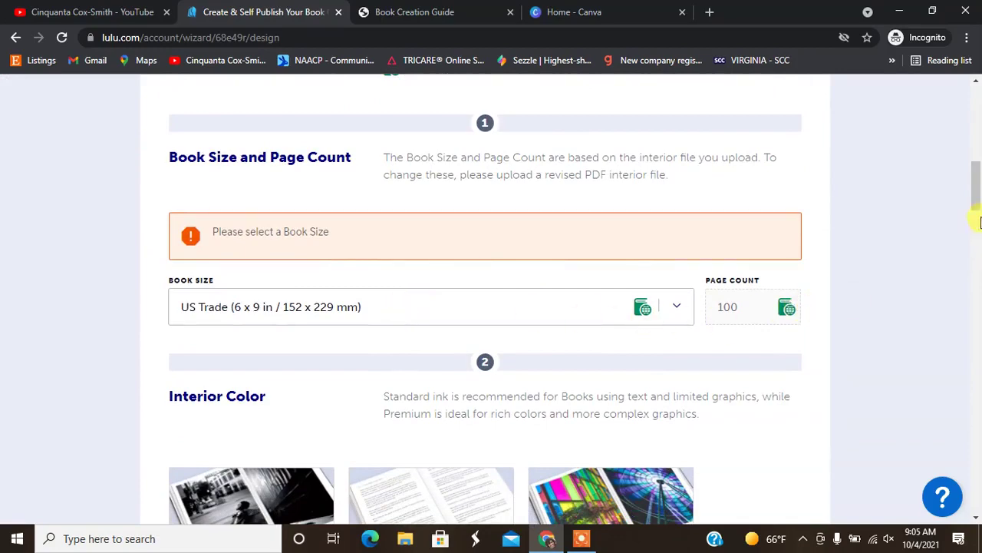
{"action": "scroll", "coordinate": [977, 195], "scroll_direction": "down", "scroll_amount": 4}
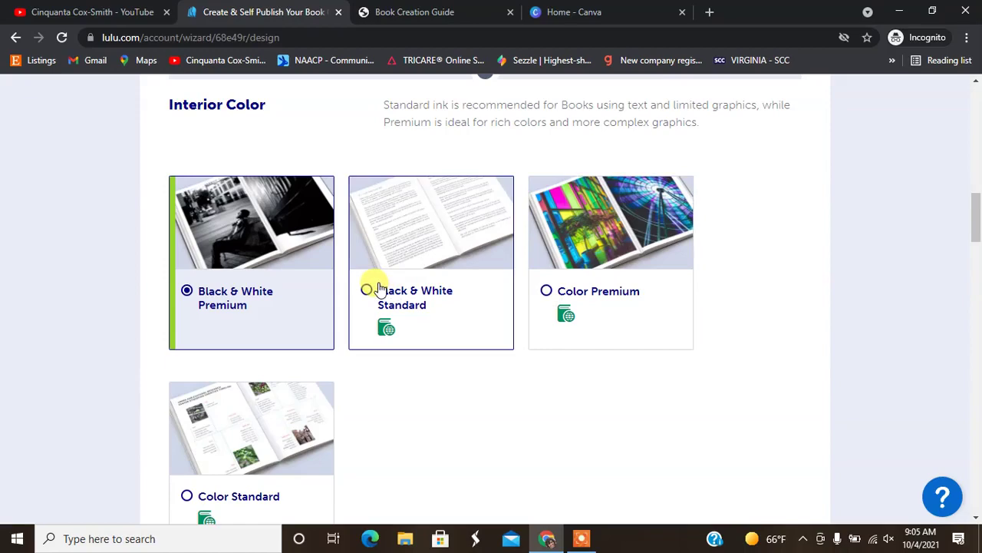
{"action": "left_click", "coordinate": [376, 288]}
{"action": "left_click_drag", "start_coordinate": [977, 222], "coordinate": [977, 271]}
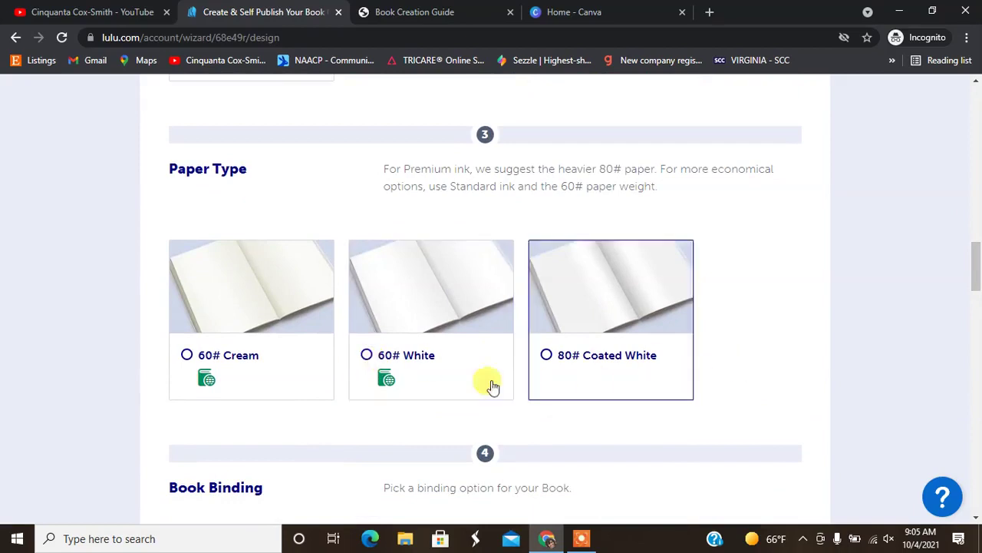
{"action": "left_click", "coordinate": [394, 349]}
- Choose Paperback as the book binding and Matte as the cover finish
{"action": "left_click_drag", "start_coordinate": [976, 268], "coordinate": [979, 313]}
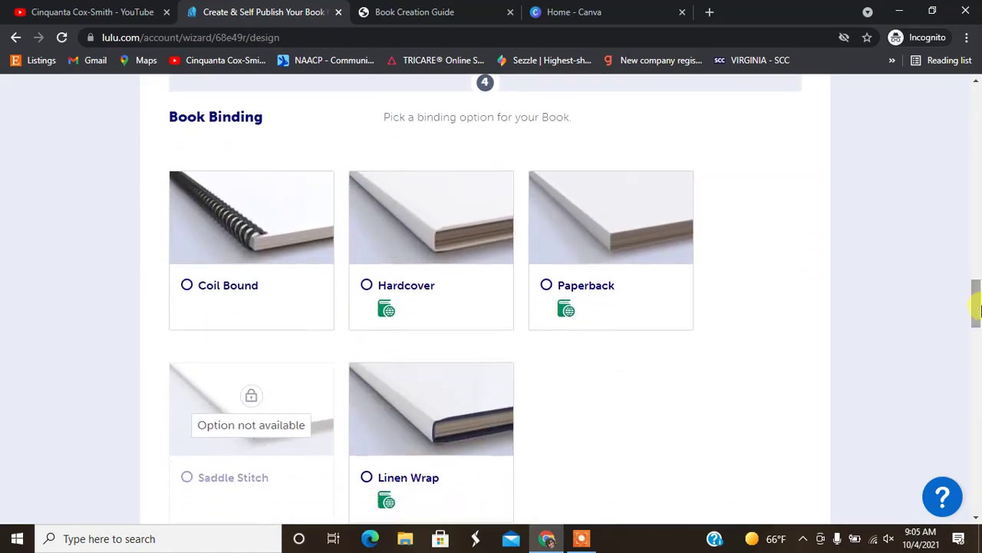
{"action": "left_click", "coordinate": [548, 286]}
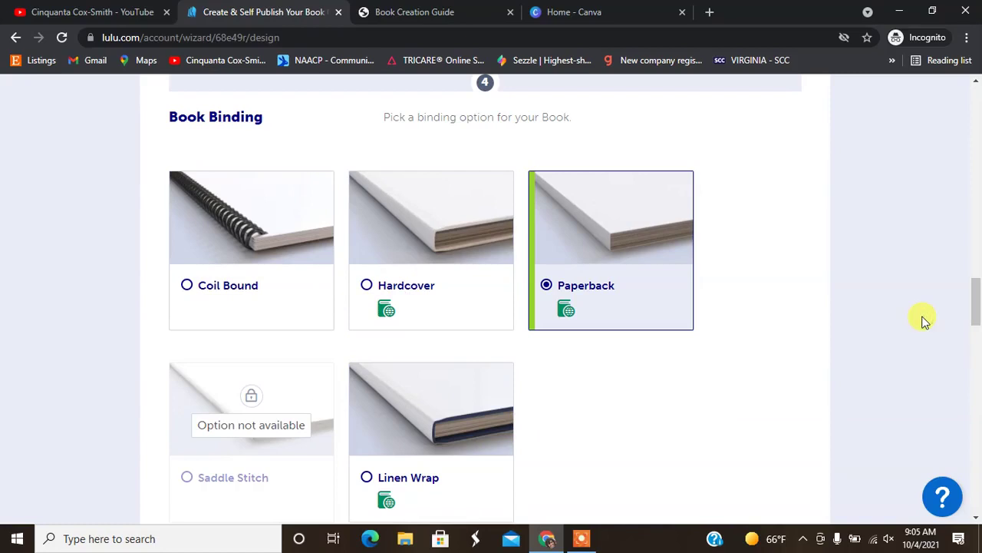
{"action": "left_click_drag", "start_coordinate": [976, 311], "coordinate": [976, 323]}
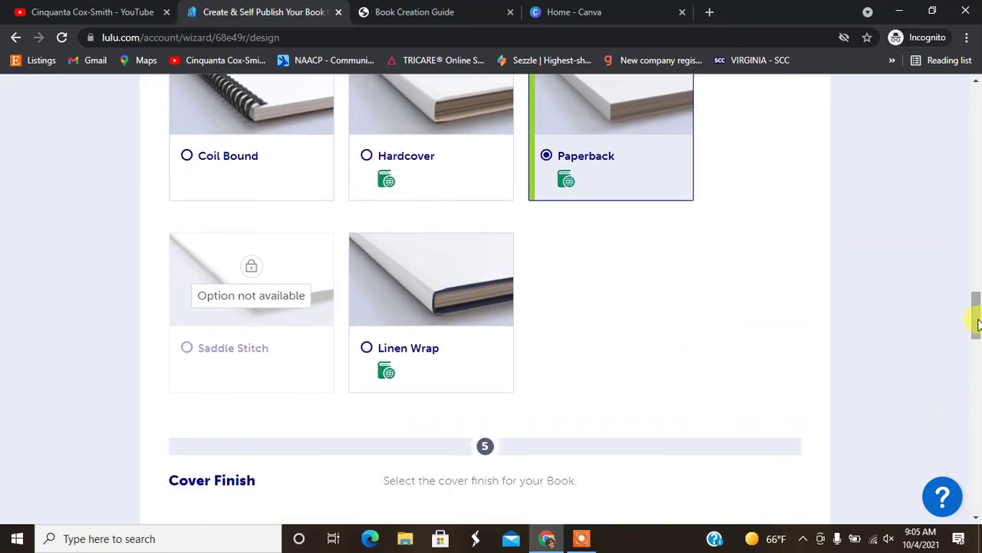
{"action": "left_click_drag", "start_coordinate": [976, 322], "coordinate": [975, 383]}
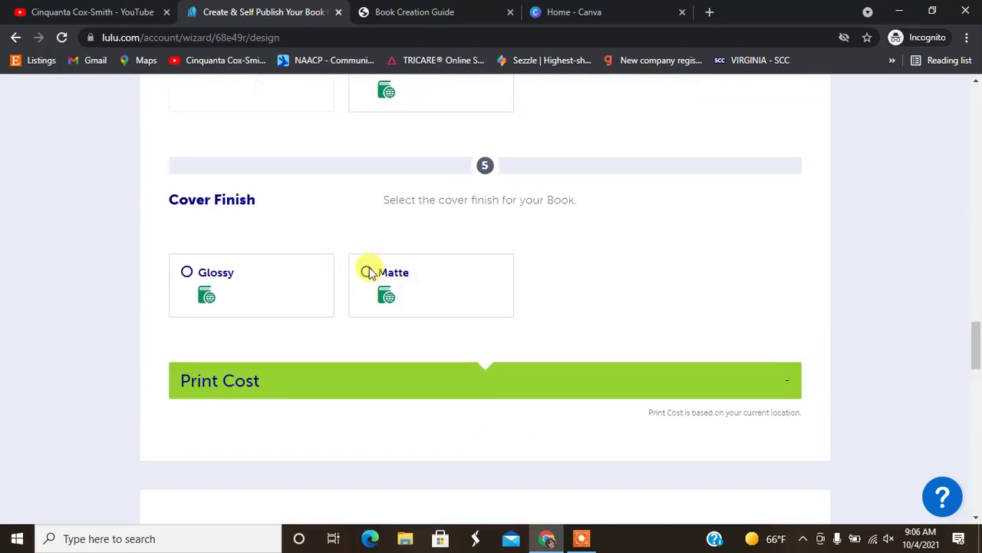
{"action": "scroll", "coordinate": [368, 272], "scroll_direction": "down", "scroll_amount": 3}
{"action": "left_click", "coordinate": [370, 83]}
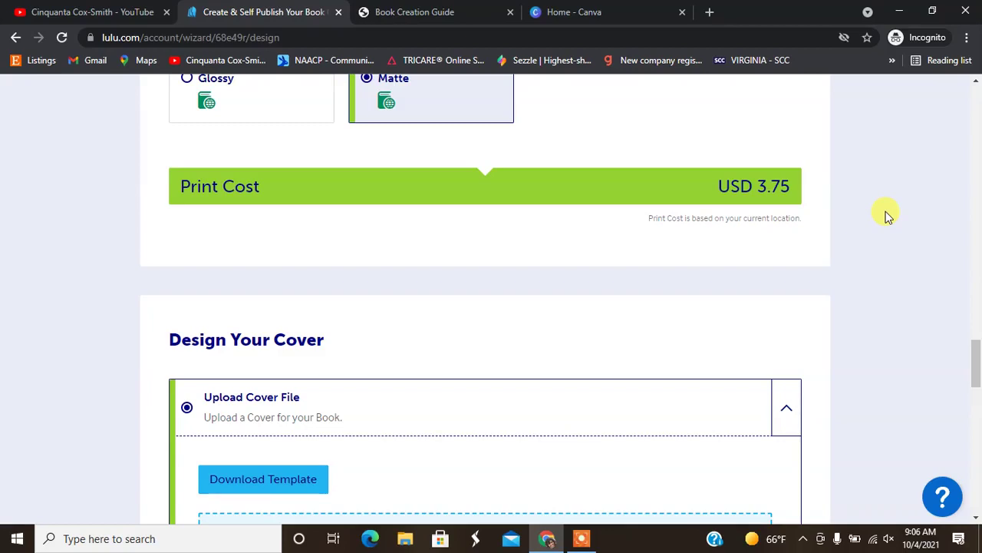
- Try the Lulu Quick Template Cover with the dark purple color theme and look over its content fields and template choices
{"action": "left_click_drag", "start_coordinate": [976, 360], "coordinate": [978, 403]}
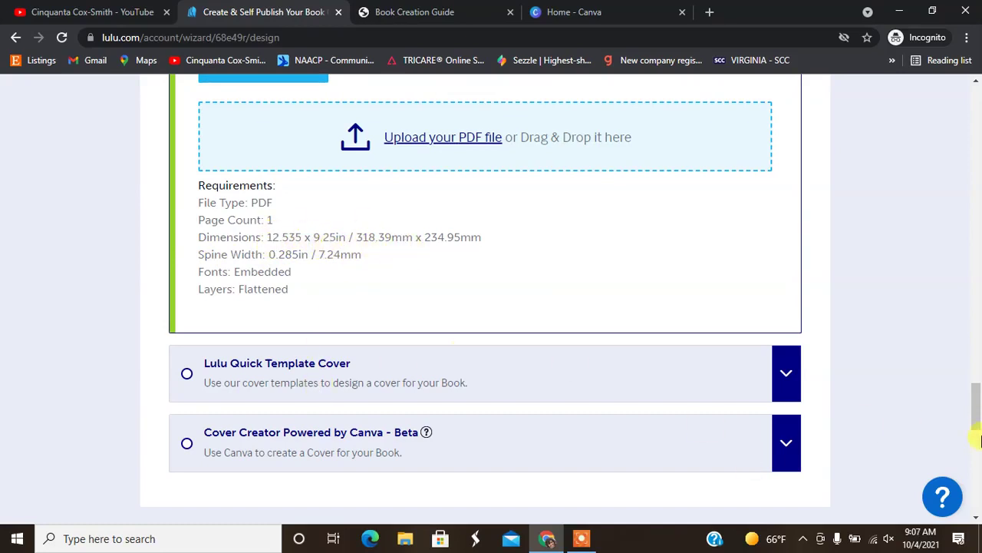
{"action": "scroll", "coordinate": [976, 422], "scroll_direction": "down", "scroll_amount": 1}
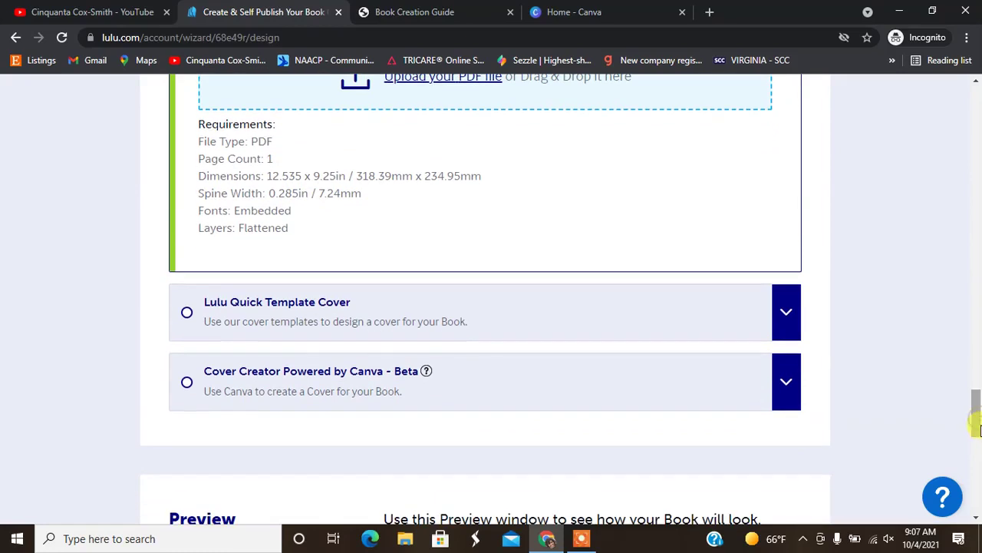
{"action": "left_click", "coordinate": [787, 330]}
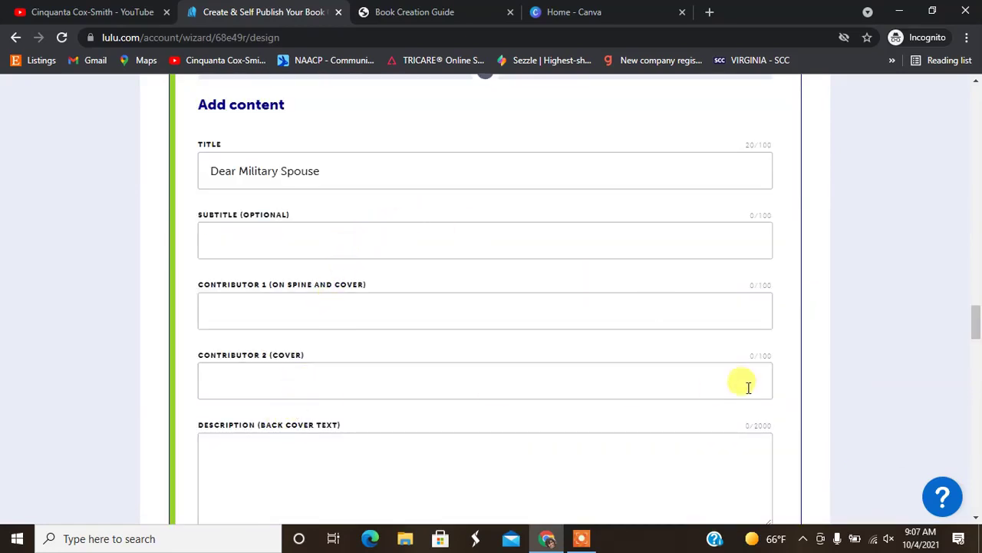
{"action": "scroll", "coordinate": [976, 328], "scroll_direction": "down", "scroll_amount": 3}
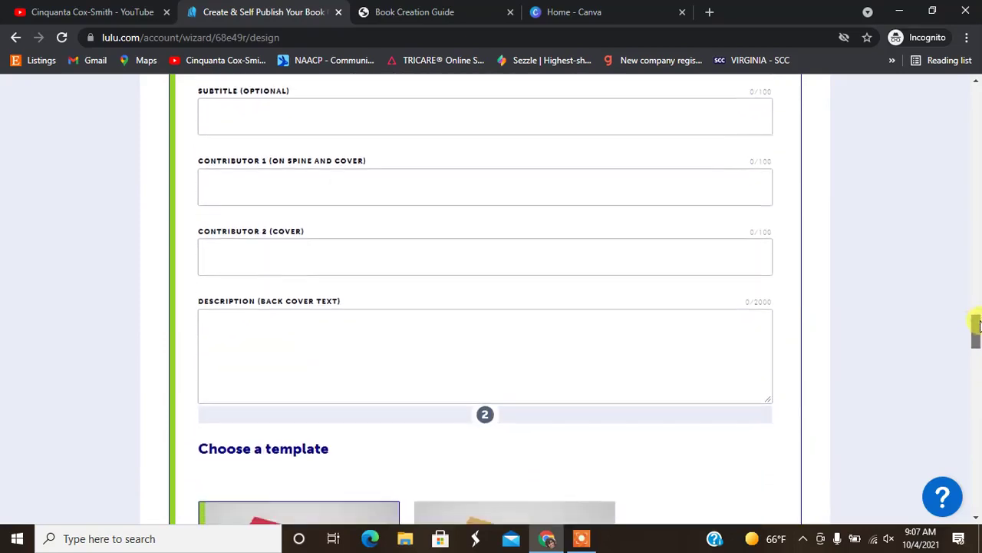
{"action": "scroll", "coordinate": [976, 328], "scroll_direction": "down", "scroll_amount": 4}
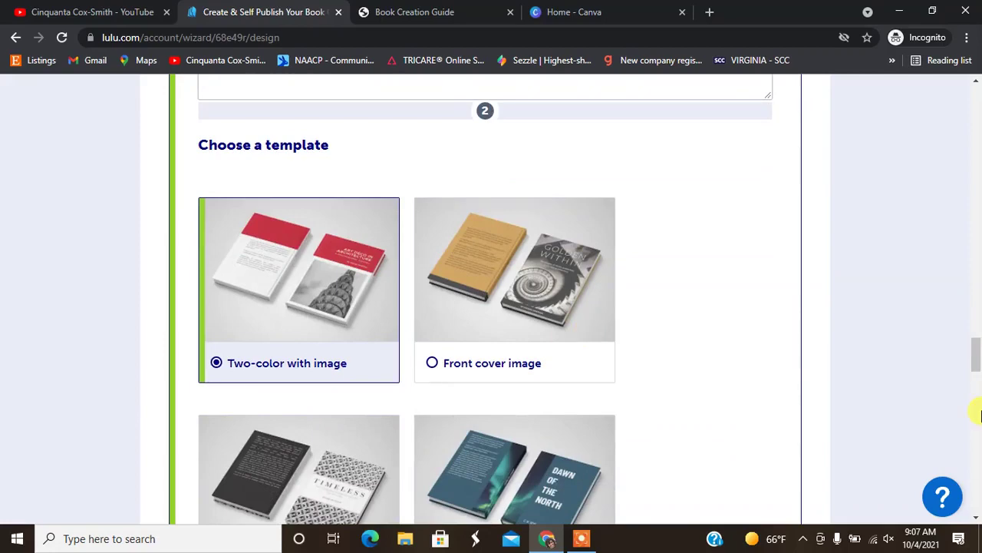
{"action": "left_click_drag", "start_coordinate": [976, 361], "coordinate": [976, 410]}
{"action": "left_click", "coordinate": [488, 301]}
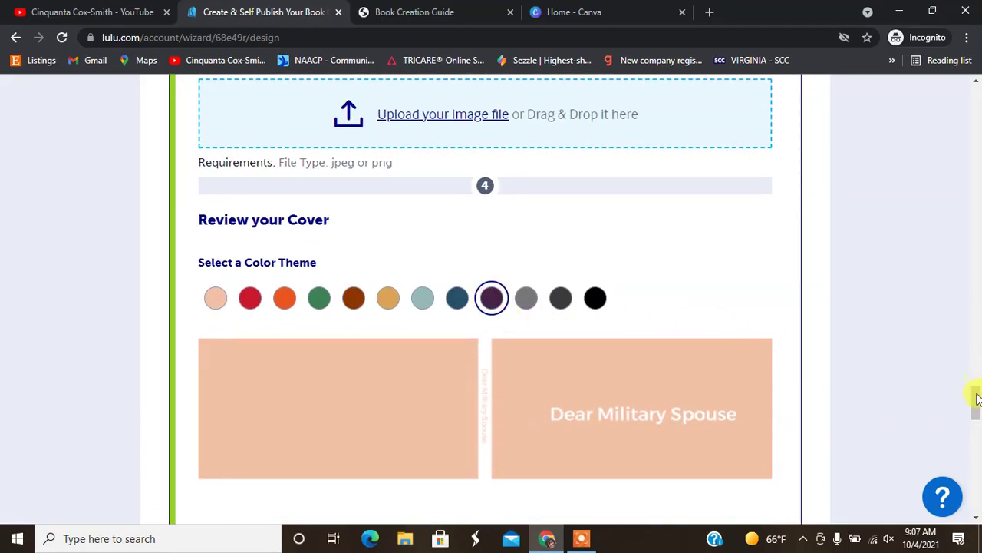
{"action": "left_click_drag", "start_coordinate": [977, 398], "coordinate": [977, 458]}
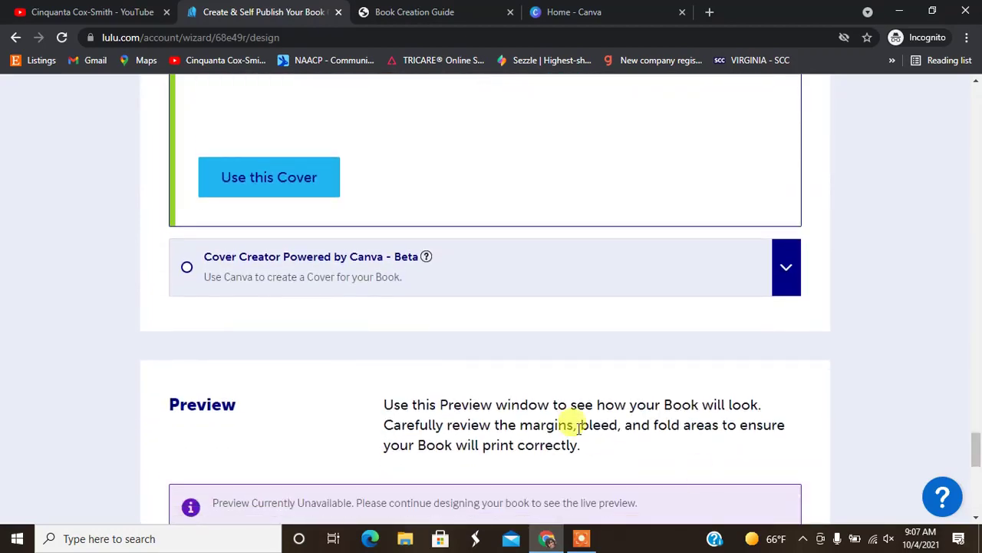
{"action": "scroll", "coordinate": [213, 275], "scroll_direction": "down", "scroll_amount": 10}
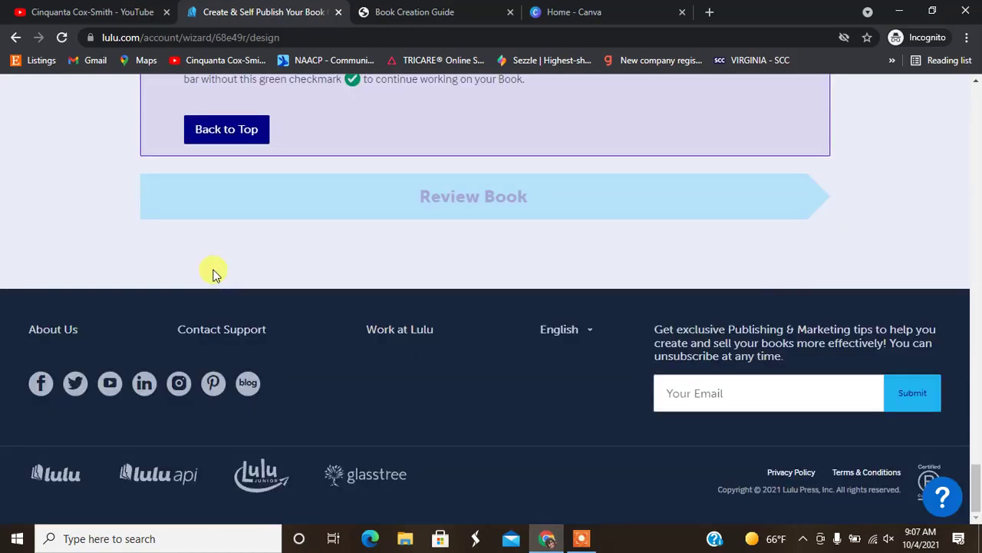
- Start the cover design in the Cover Creator Powered by Canva and fill its background with light purple
{"action": "left_click_drag", "start_coordinate": [975, 495], "coordinate": [973, 415]}
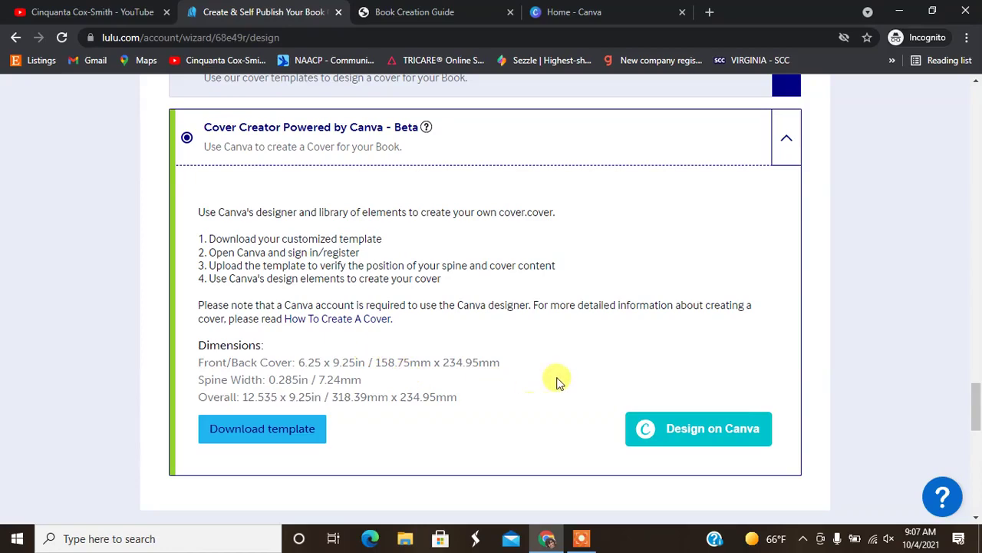
{"action": "left_click", "coordinate": [705, 431]}
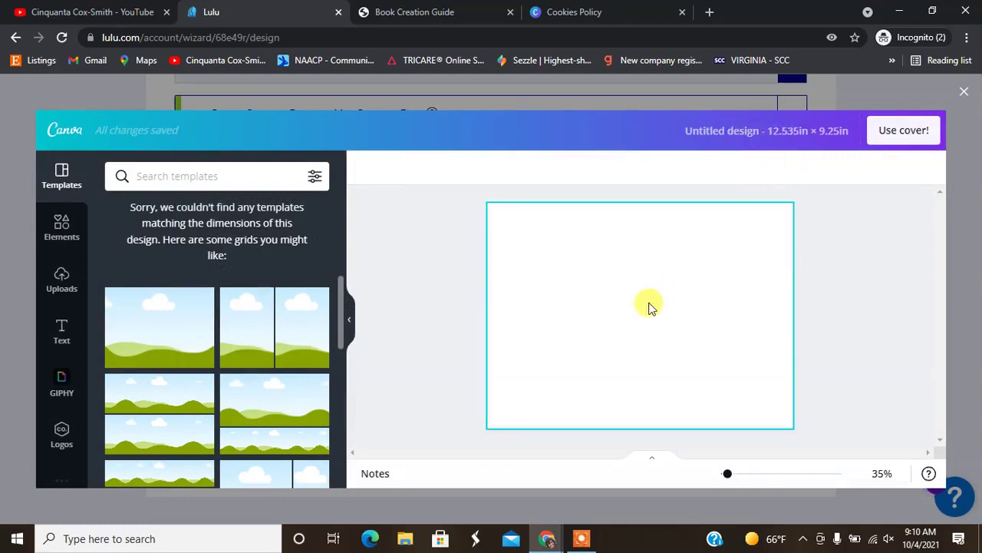
{"action": "left_click", "coordinate": [66, 244]}
{"action": "left_click", "coordinate": [597, 313]}
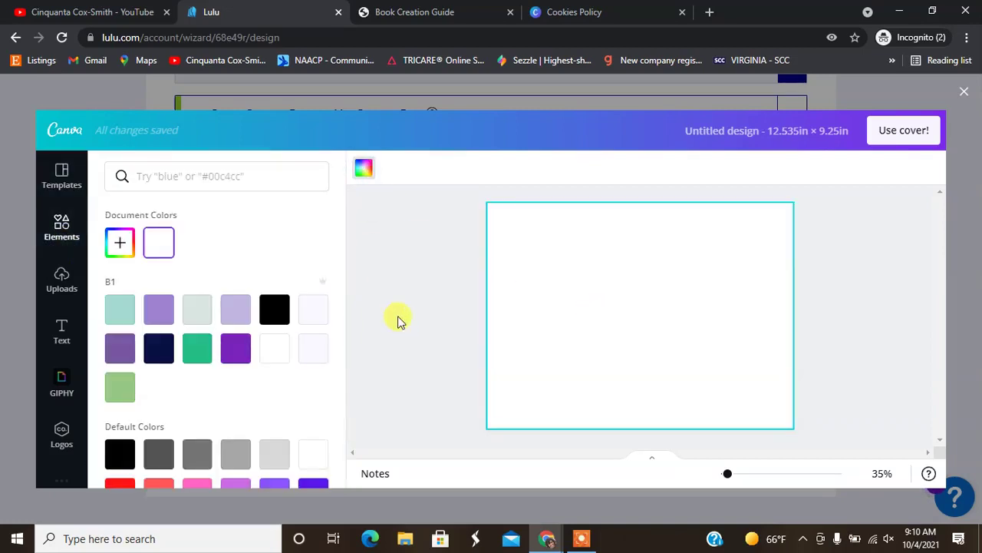
{"action": "left_click", "coordinate": [235, 316]}
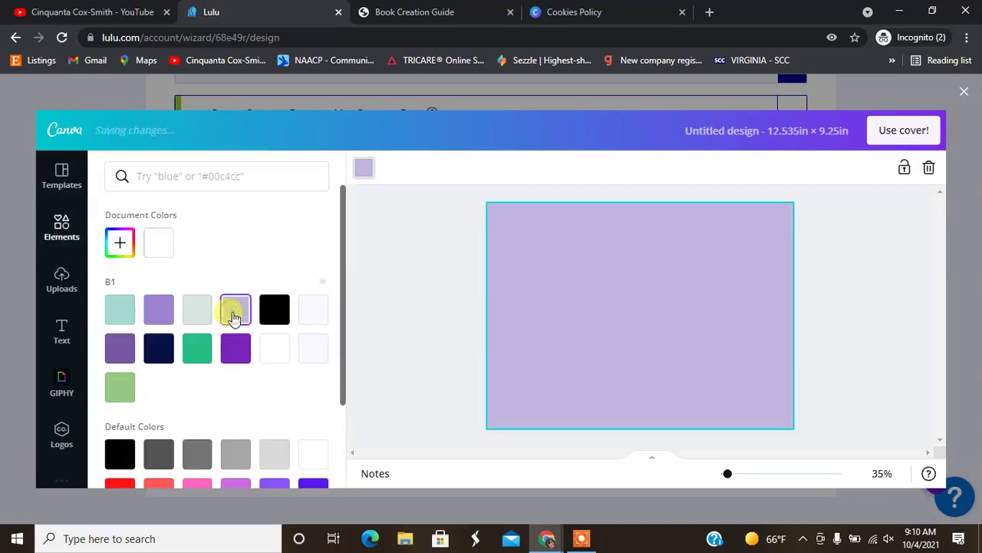
- Place the uploaded white "Dear Military Spouse" logo on the front cover half and crop off its empty lower area
{"action": "left_click", "coordinate": [58, 282]}
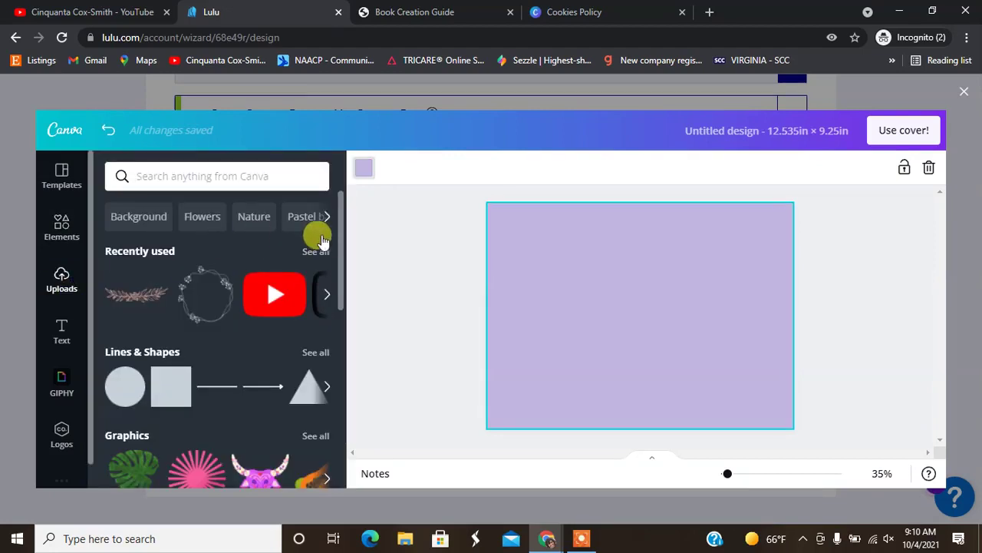
{"action": "left_click", "coordinate": [340, 208]}
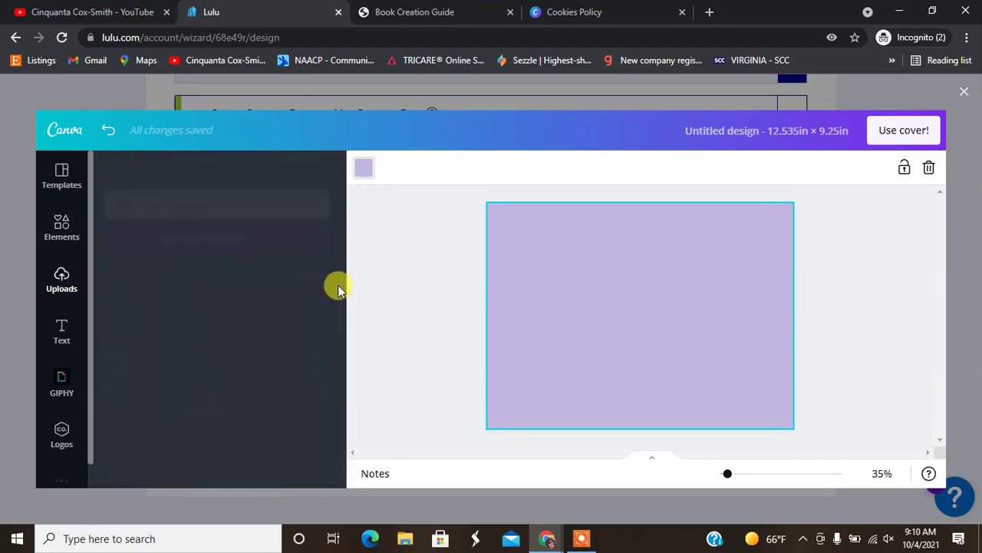
{"action": "left_click_drag", "start_coordinate": [153, 335], "coordinate": [717, 264]}
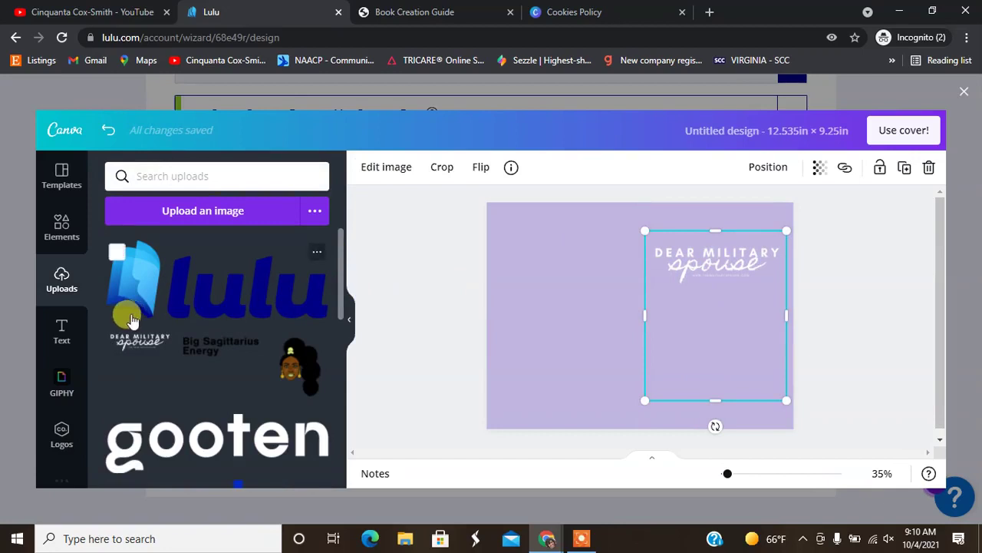
{"action": "left_click_drag", "start_coordinate": [713, 400], "coordinate": [690, 285]}
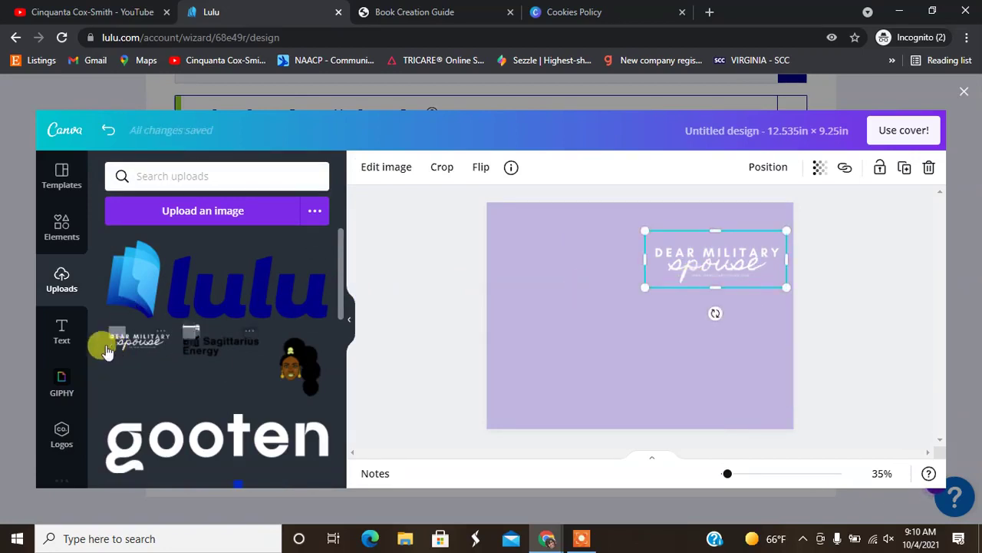
- Add a thick black line and stand it vertically along the center of the cover to mark the spine
{"action": "left_click", "coordinate": [60, 228]}
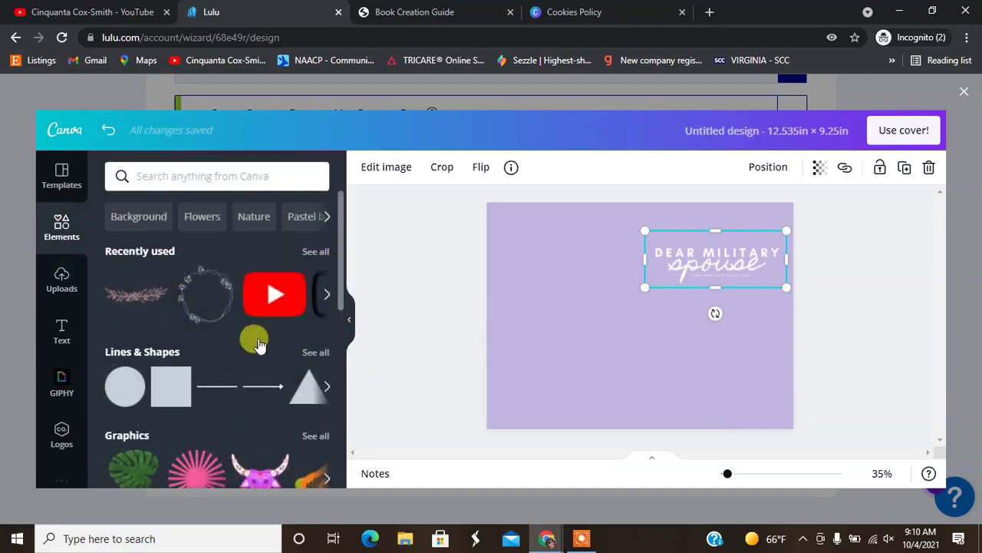
{"action": "left_click", "coordinate": [201, 386]}
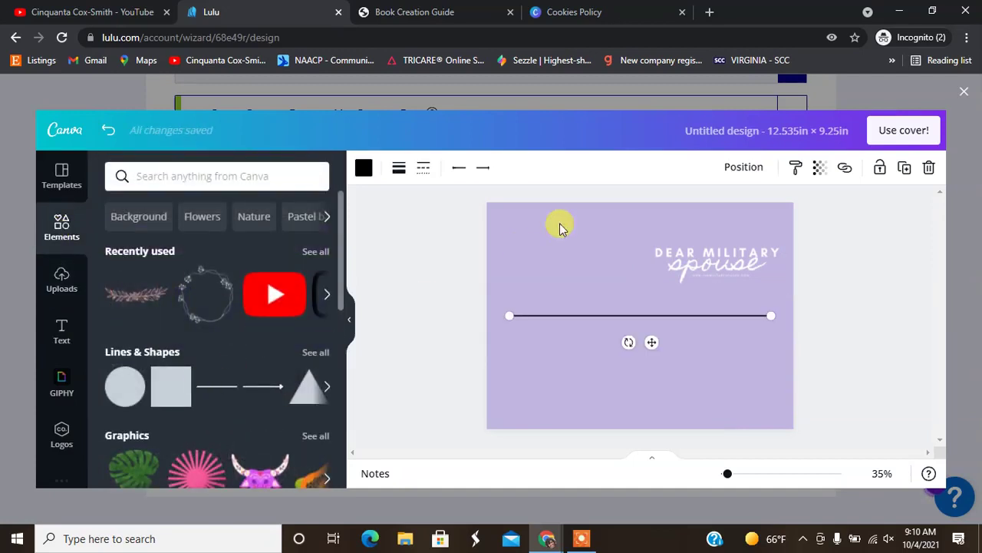
{"action": "left_click", "coordinate": [397, 170]}
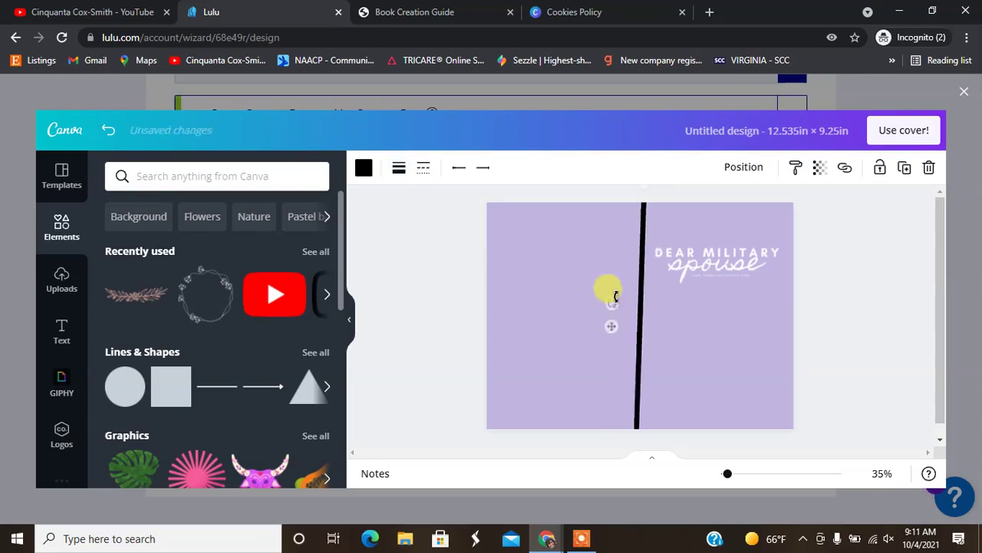
{"action": "left_click_drag", "start_coordinate": [609, 289], "coordinate": [607, 287]}
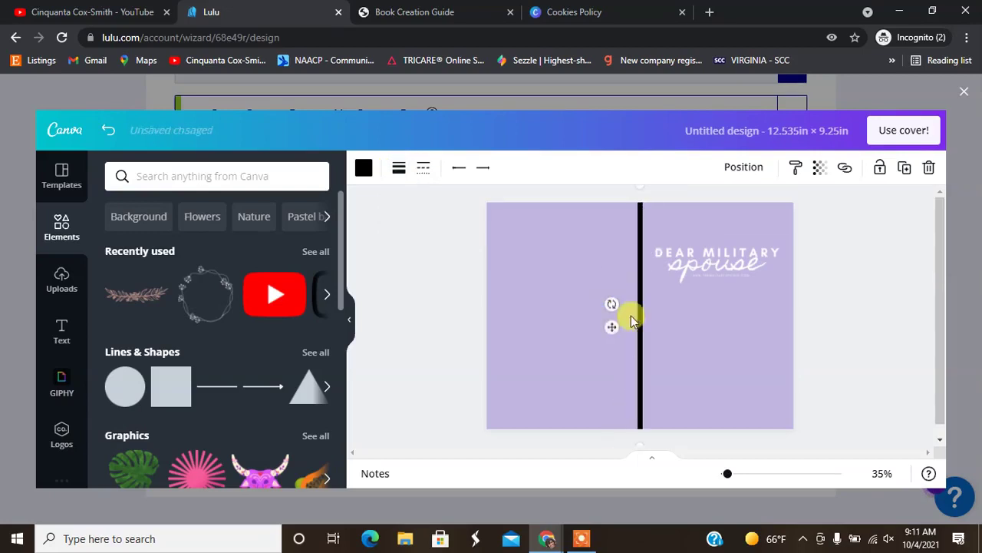
{"action": "mouse_move", "coordinate": [606, 317]}
{"action": "left_mouse_down"}
{"action": "mouse_move", "coordinate": [596, 320]}
{"action": "mouse_move", "coordinate": [606, 320]}
{"action": "left_mouse_up"}
- Crop the logo's side margin and reposition it on the front cover, clear of the spine line
{"action": "left_click", "coordinate": [658, 253]}
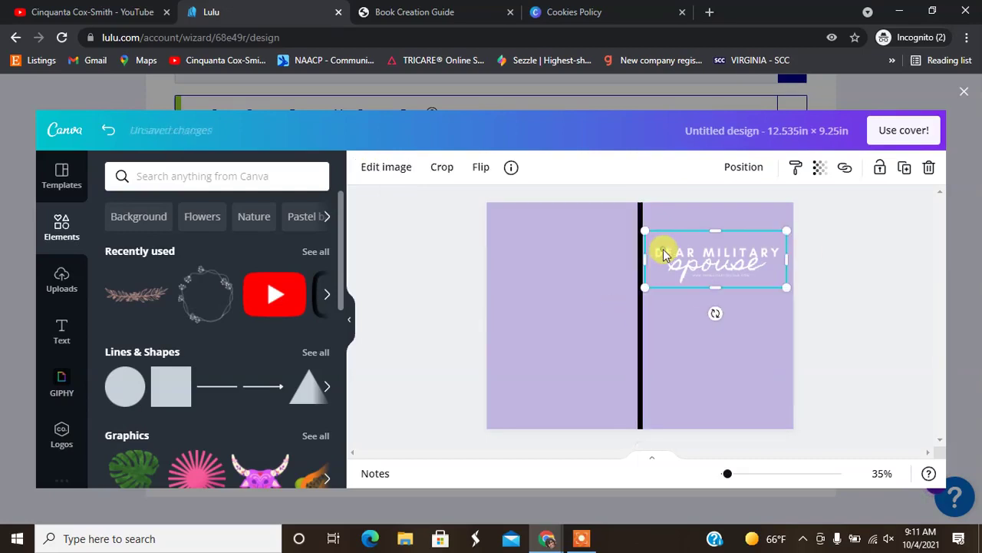
{"action": "left_click_drag", "start_coordinate": [646, 259], "coordinate": [656, 259]}
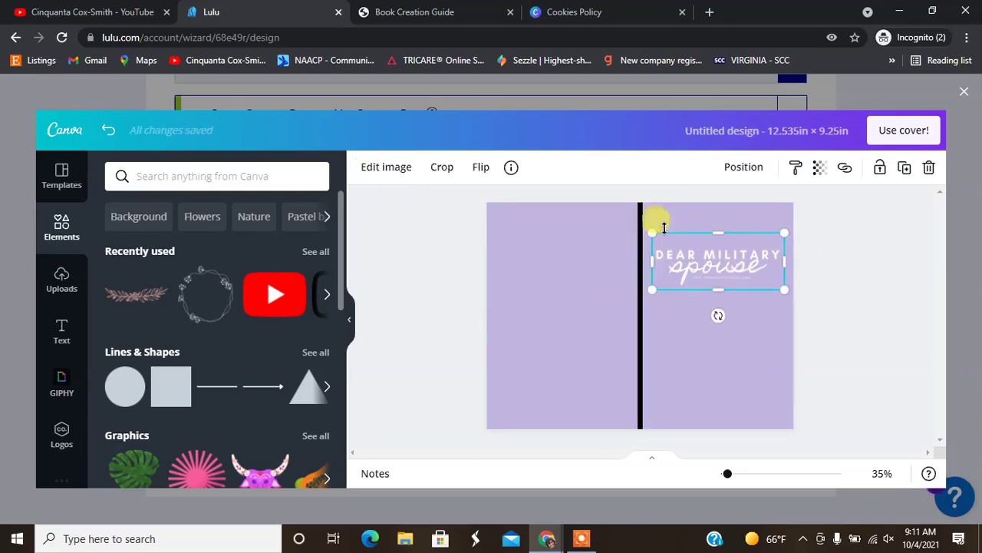
{"action": "left_click_drag", "start_coordinate": [742, 274], "coordinate": [739, 276]}
- Set the black spine line's transparency to 0
{"action": "left_click", "coordinate": [637, 221]}
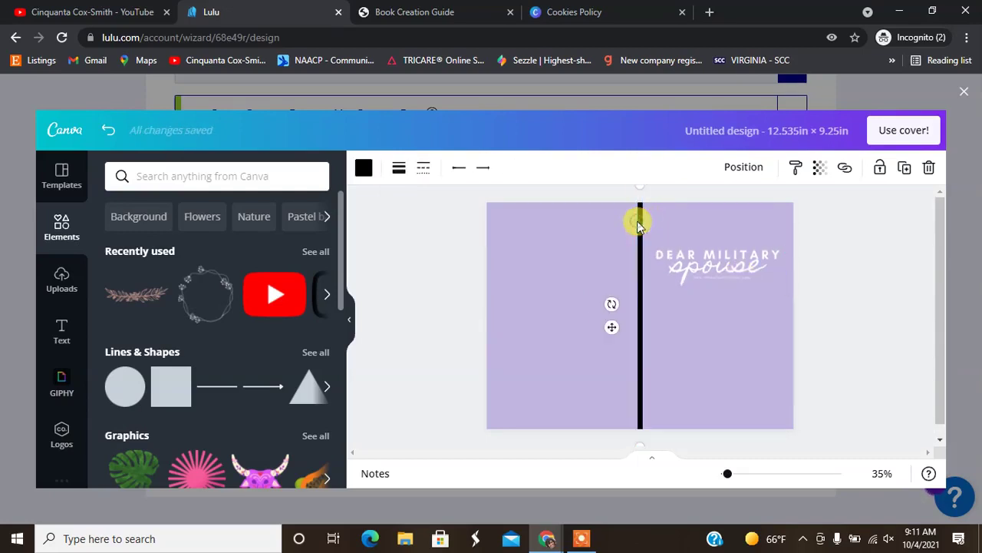
{"action": "left_click", "coordinate": [819, 167]}
{"action": "left_click_drag", "start_coordinate": [768, 210], "coordinate": [494, 213]}
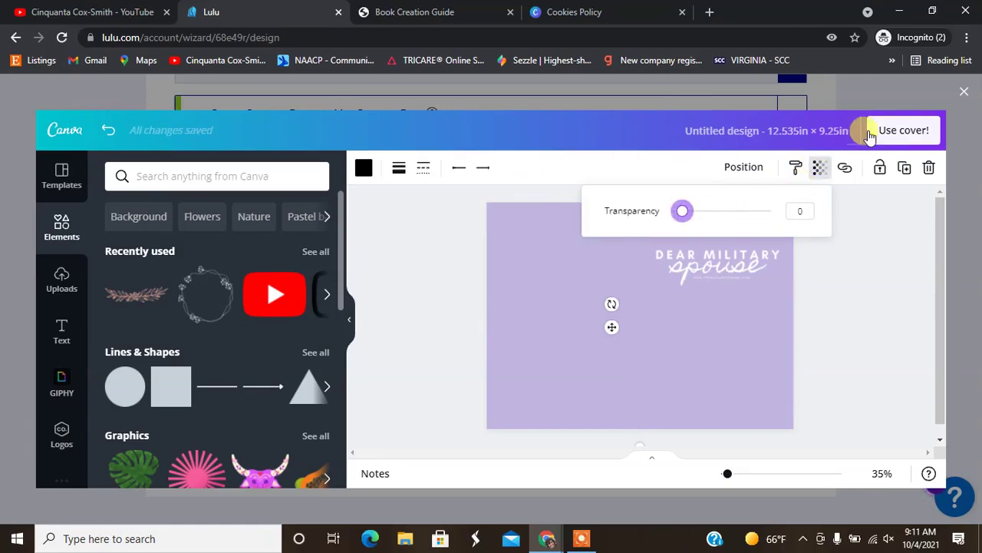
- Use the finished Canva design as the book's cover and preview the cover and page 1 on Lulu
{"action": "left_click", "coordinate": [905, 132]}
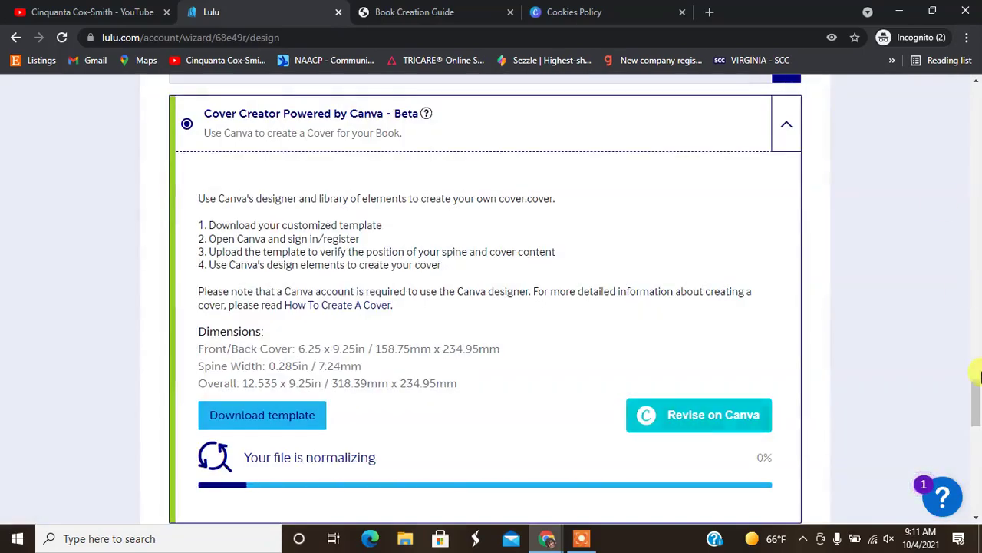
{"action": "left_click_drag", "start_coordinate": [976, 395], "coordinate": [976, 399]}
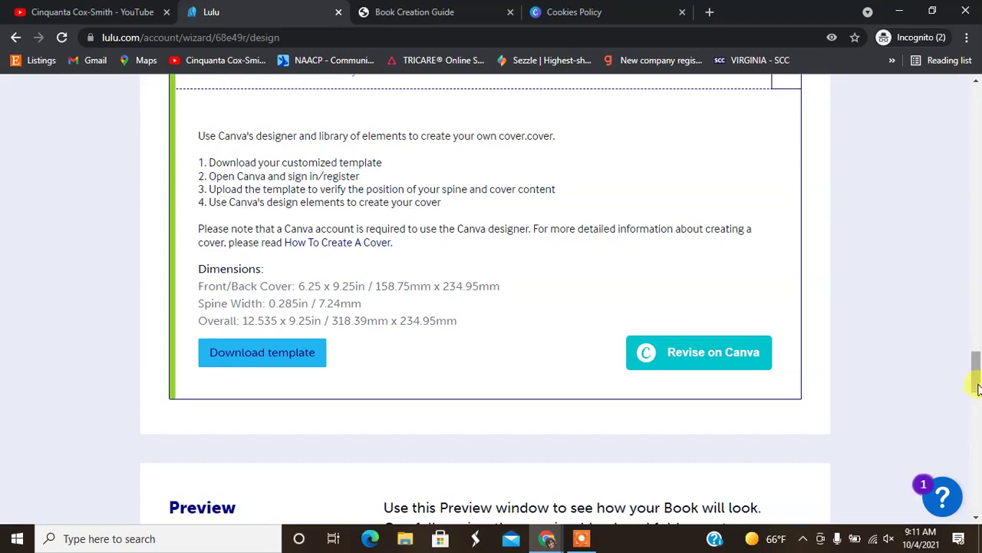
{"action": "left_click_drag", "start_coordinate": [977, 384], "coordinate": [976, 418]}
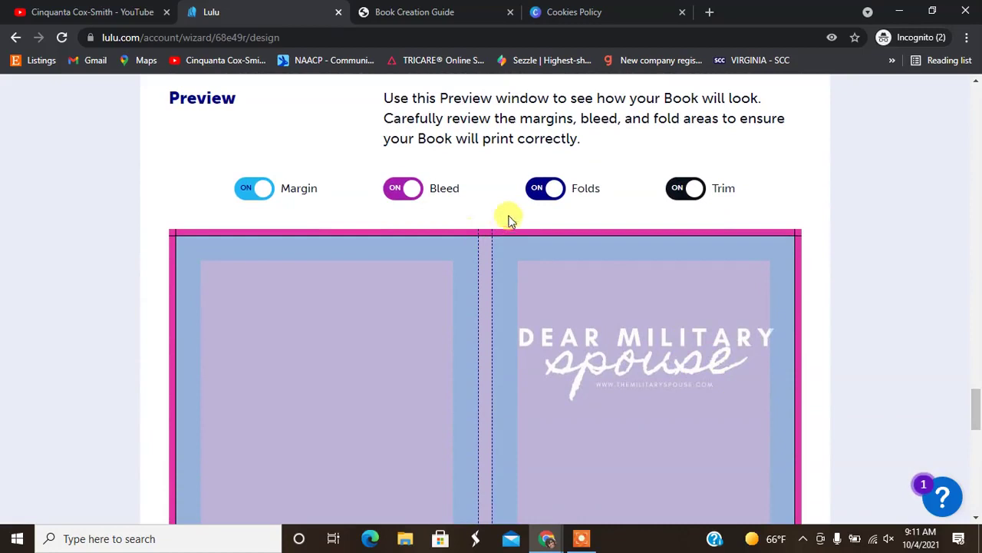
{"action": "left_click_drag", "start_coordinate": [976, 399], "coordinate": [975, 446]}
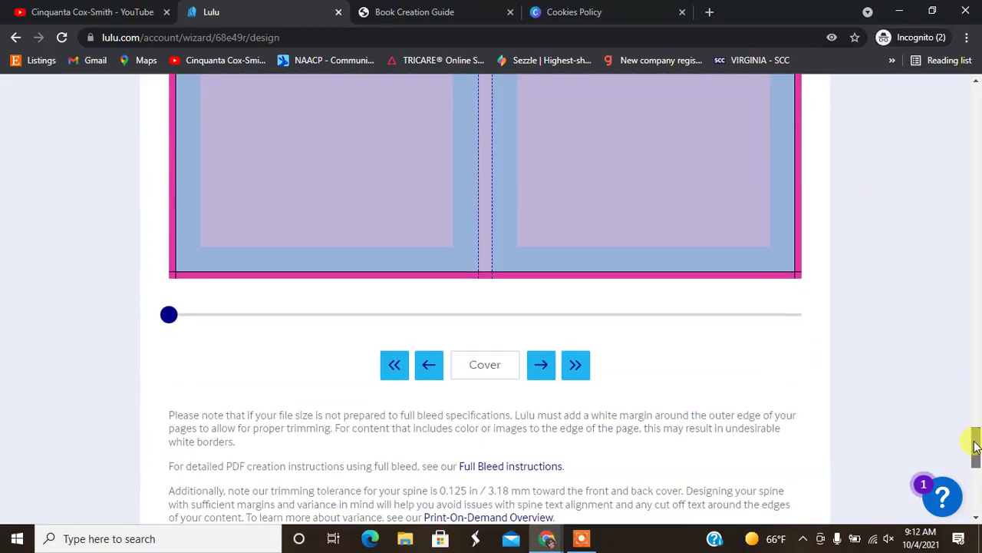
{"action": "left_click", "coordinate": [540, 366]}
- Proceed to the book's review stage and confirm the book specifications and files
{"action": "left_click_drag", "start_coordinate": [976, 435], "coordinate": [976, 483]}
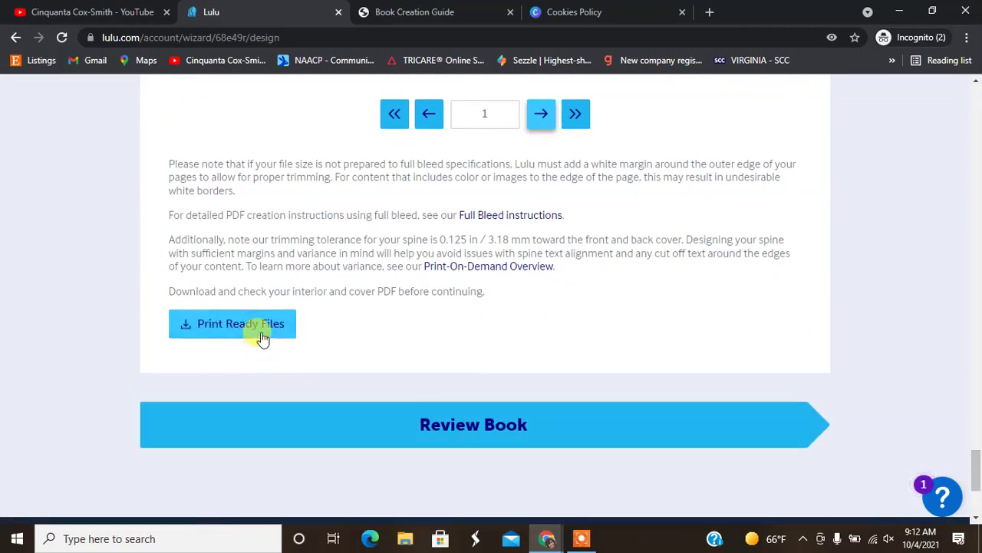
{"action": "left_click", "coordinate": [438, 414]}
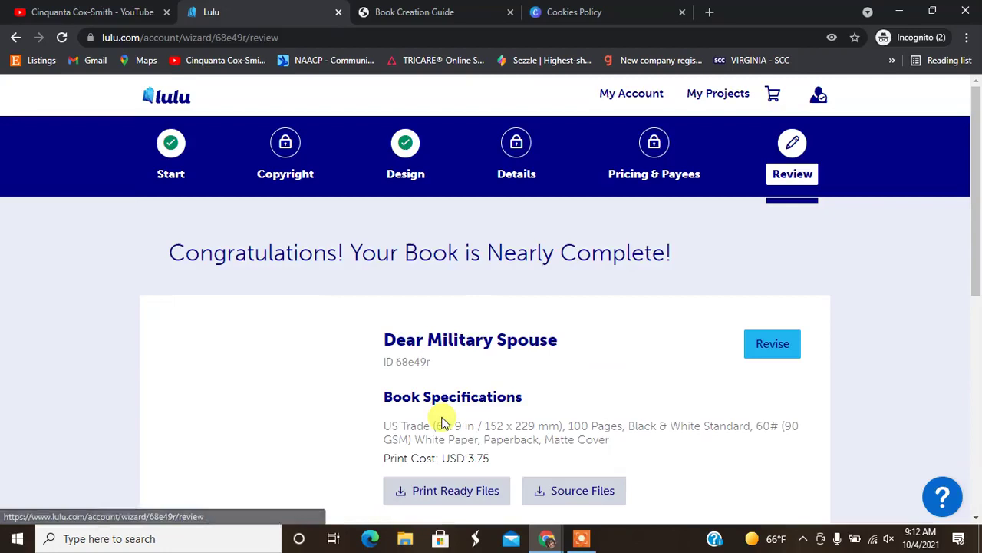
{"action": "left_click_drag", "start_coordinate": [976, 207], "coordinate": [978, 264]}
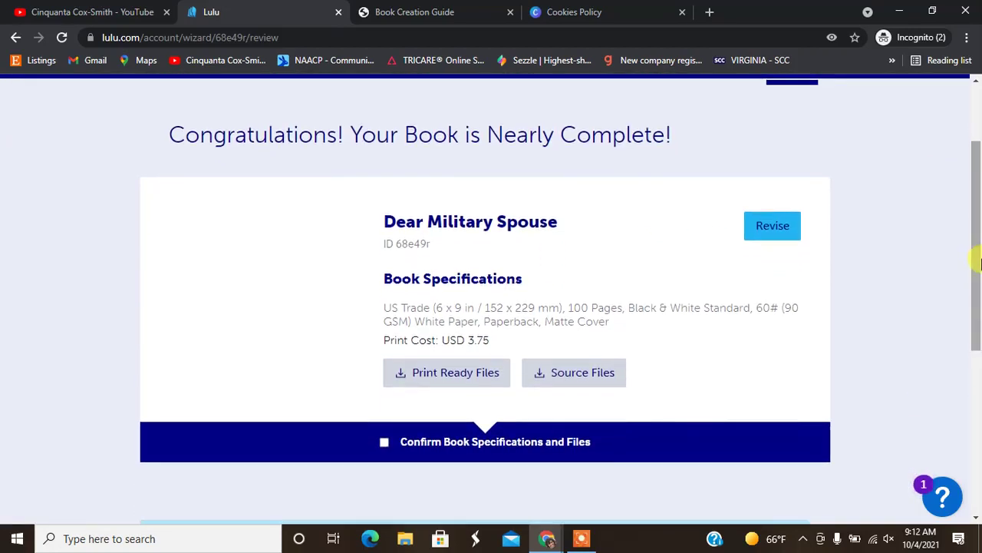
{"action": "left_click", "coordinate": [374, 448]}
{"action": "left_click", "coordinate": [385, 444]}
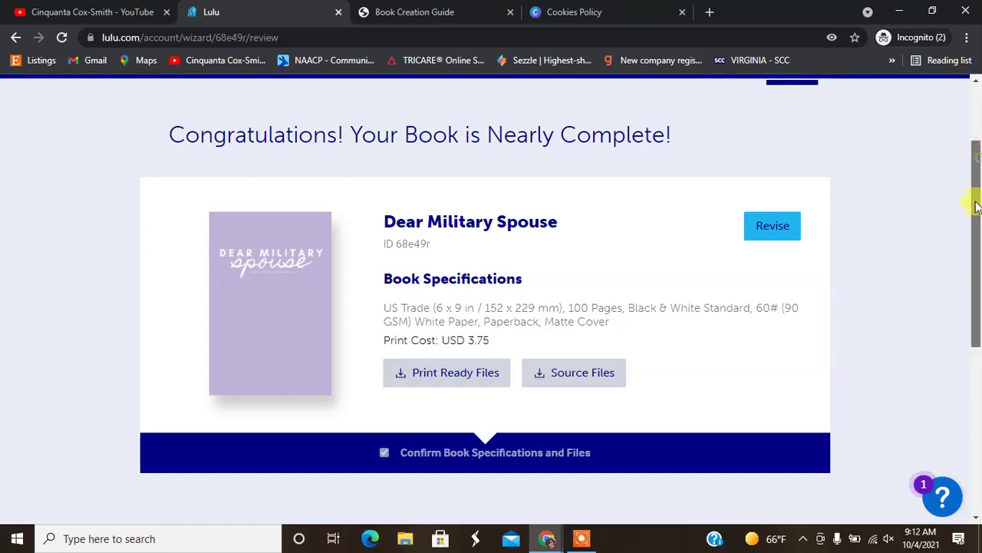
- Add one copy of "Dear Military Spouse" to the cart and continue to the checkout's contact and shipping form
{"action": "scroll", "coordinate": [973, 230], "scroll_direction": "down", "scroll_amount": 2}
{"action": "left_click", "coordinate": [439, 387]}
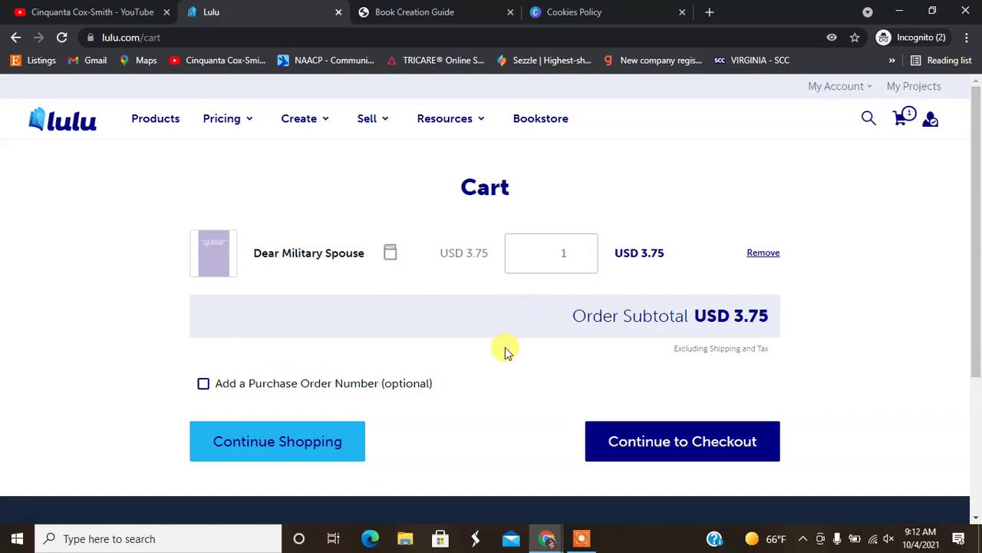
{"action": "left_click", "coordinate": [637, 438]}
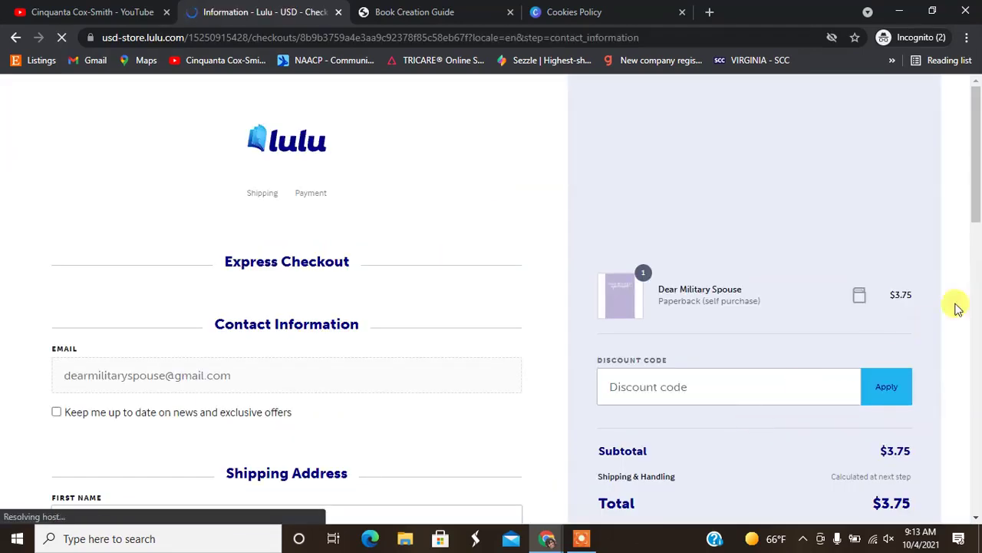
{"action": "scroll", "coordinate": [978, 204], "scroll_direction": "down", "scroll_amount": 1}
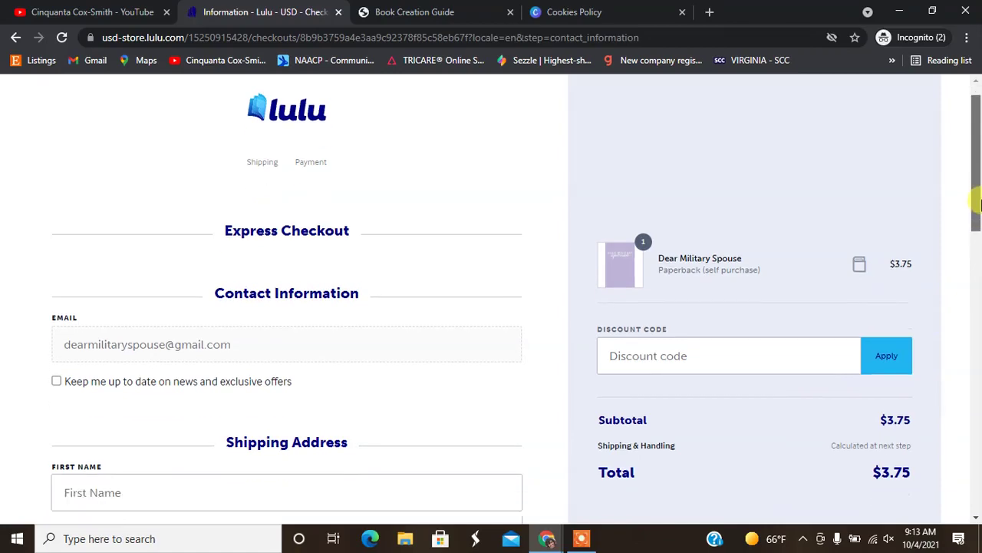
{"action": "left_click_drag", "start_coordinate": [978, 203], "coordinate": [979, 90]}
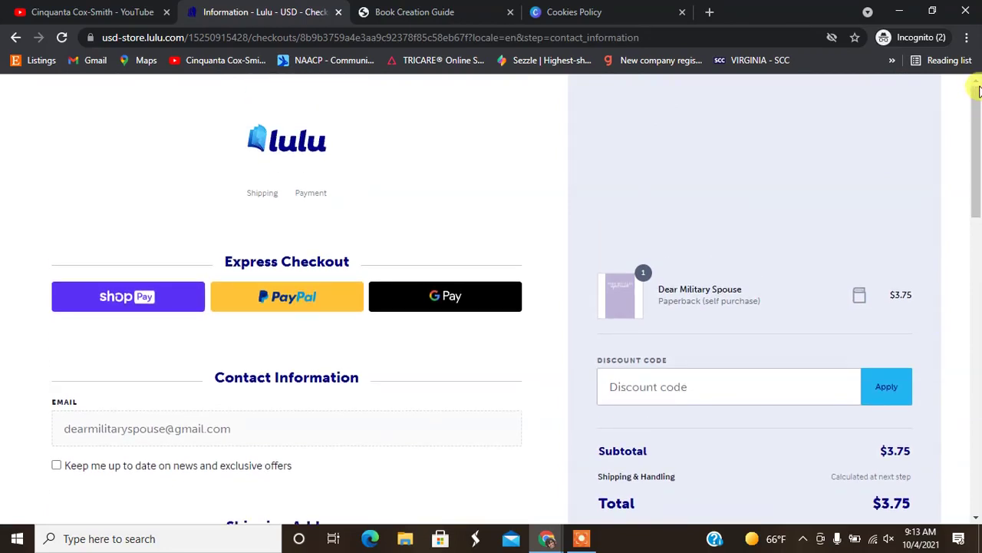